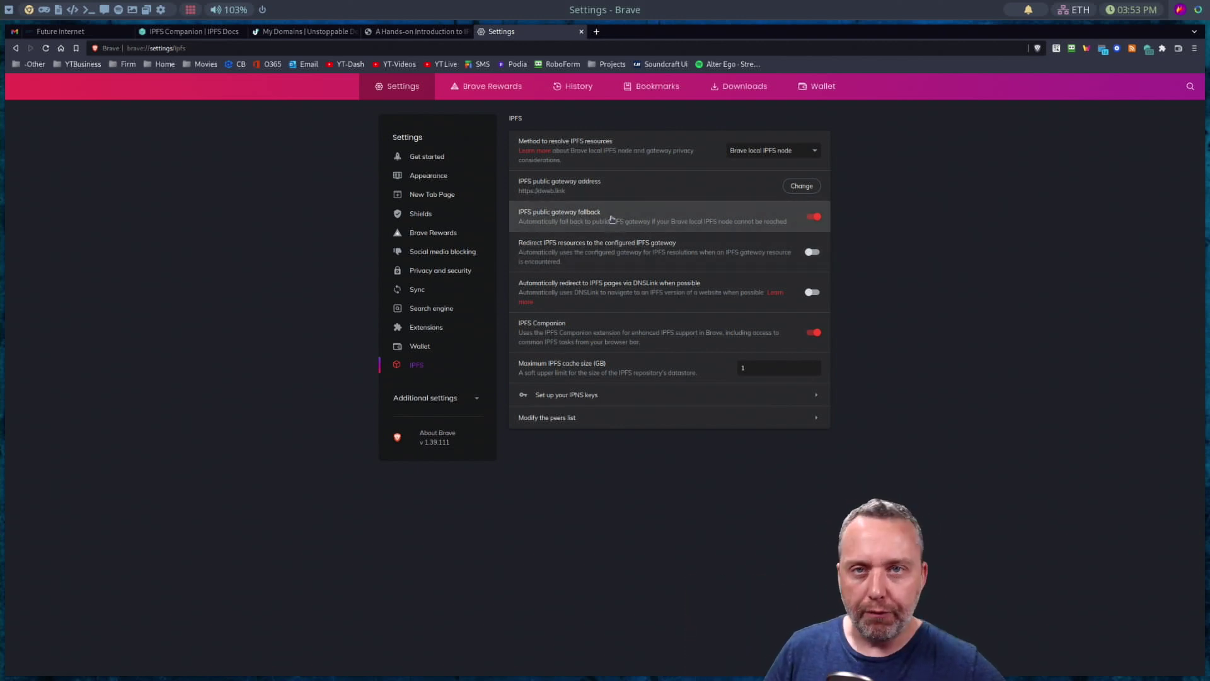
# - Close the browser settings and open the .crypto domain's management page from the Unstoppable Domains list, looking over its profile
pyautogui.click(581, 32)
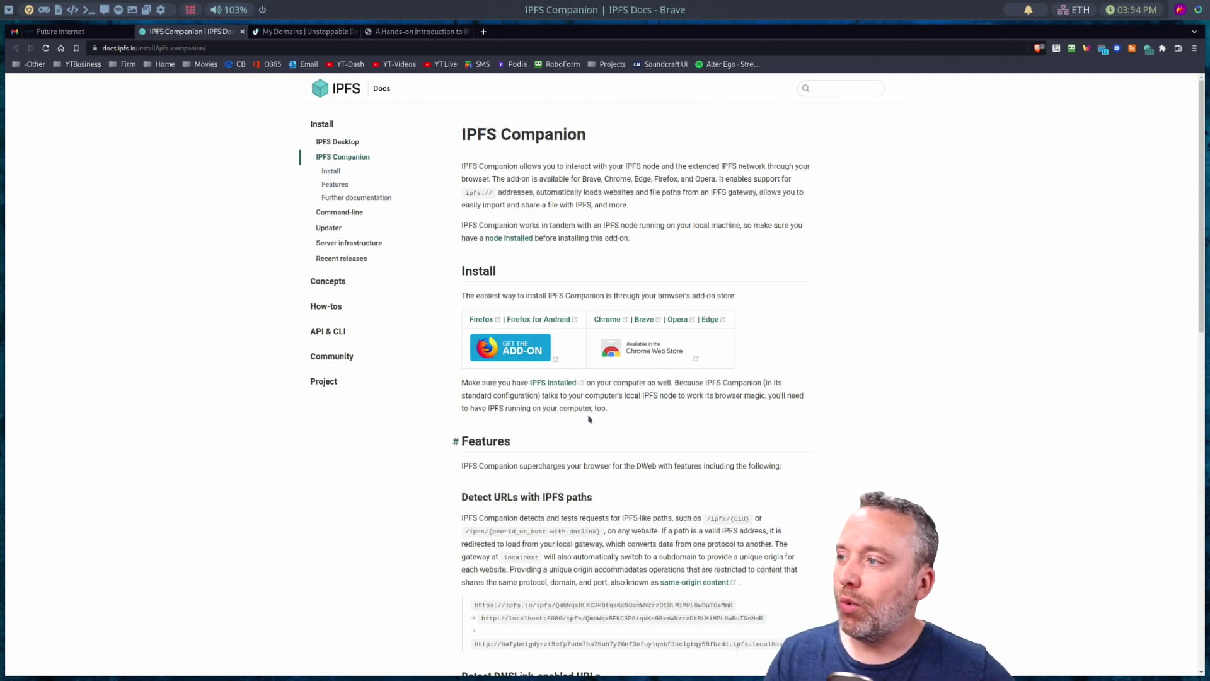
pyautogui.click(285, 35)
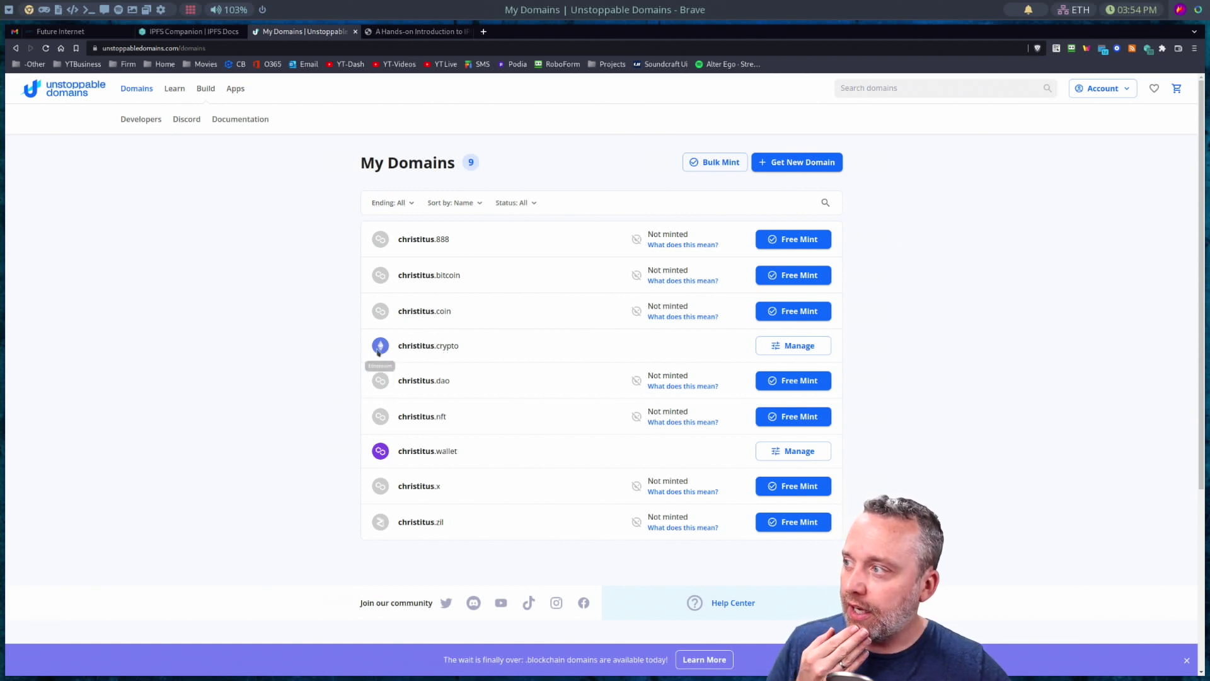
pyautogui.tripleClick(464, 347)
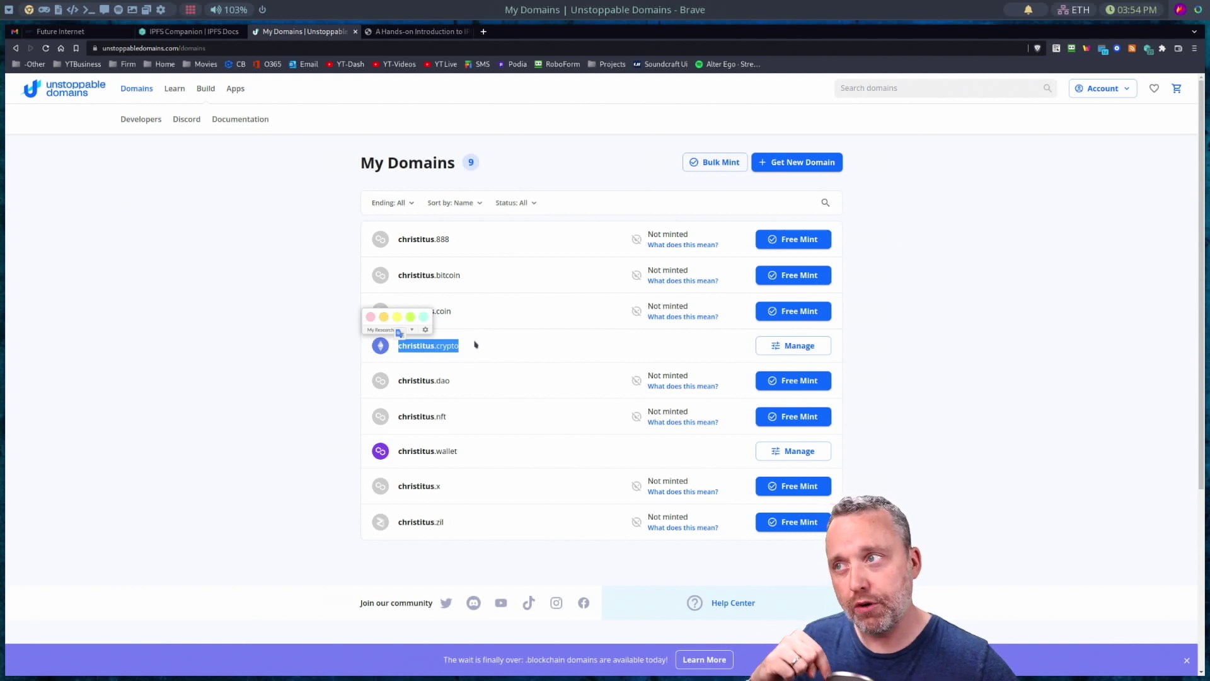
pyautogui.click(800, 345)
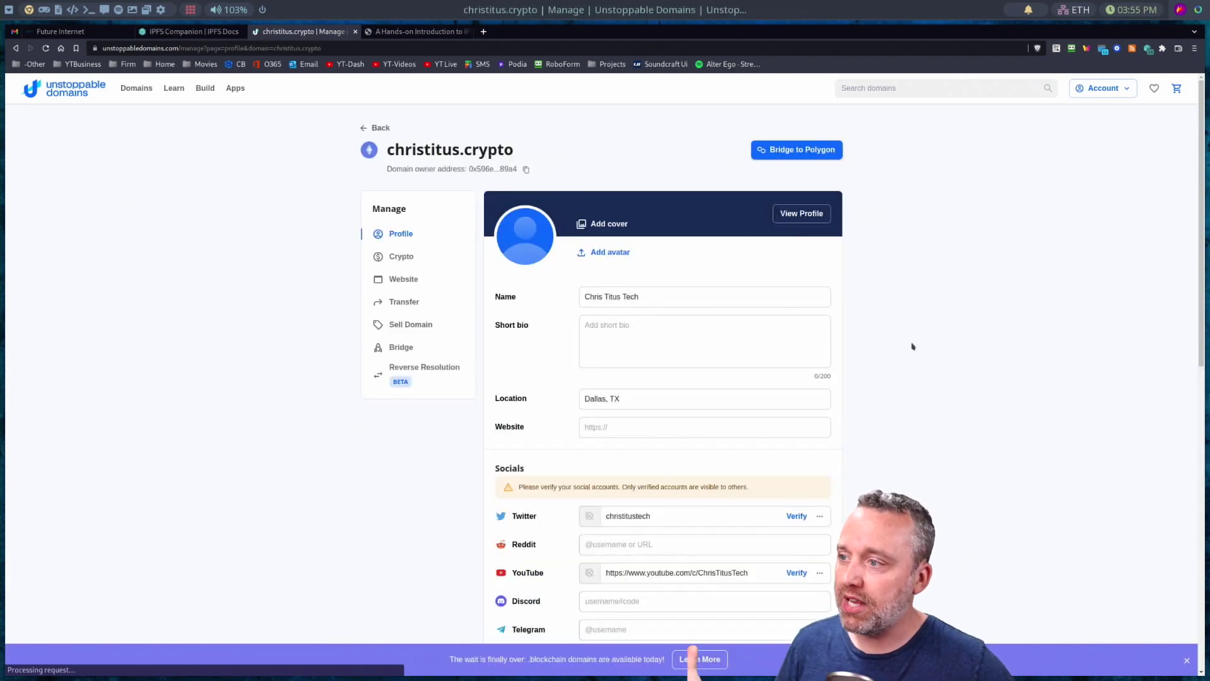
pyautogui.scroll(-2, 937, 360)
pyautogui.scroll(3, 932, 354)
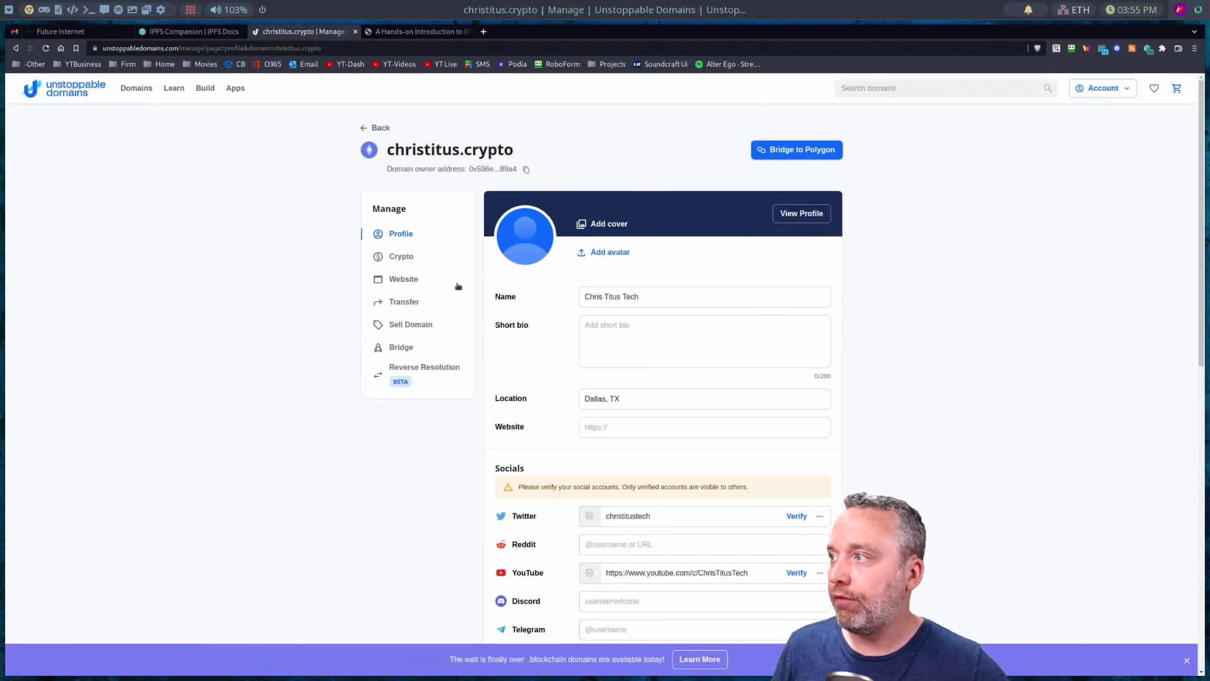
# - Review the cryptocurrency addresses configured for the .crypto domain
pyautogui.click(405, 257)
pyautogui.scroll(-3, 906, 281)
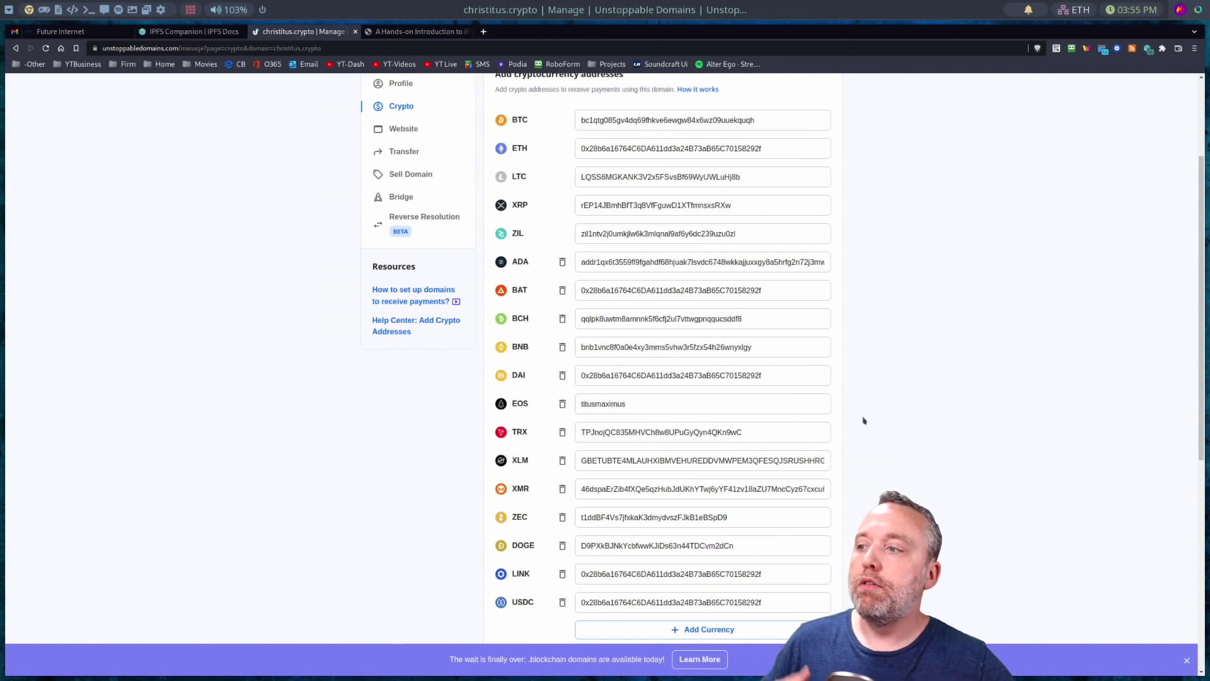
pyautogui.scroll(1, 939, 412)
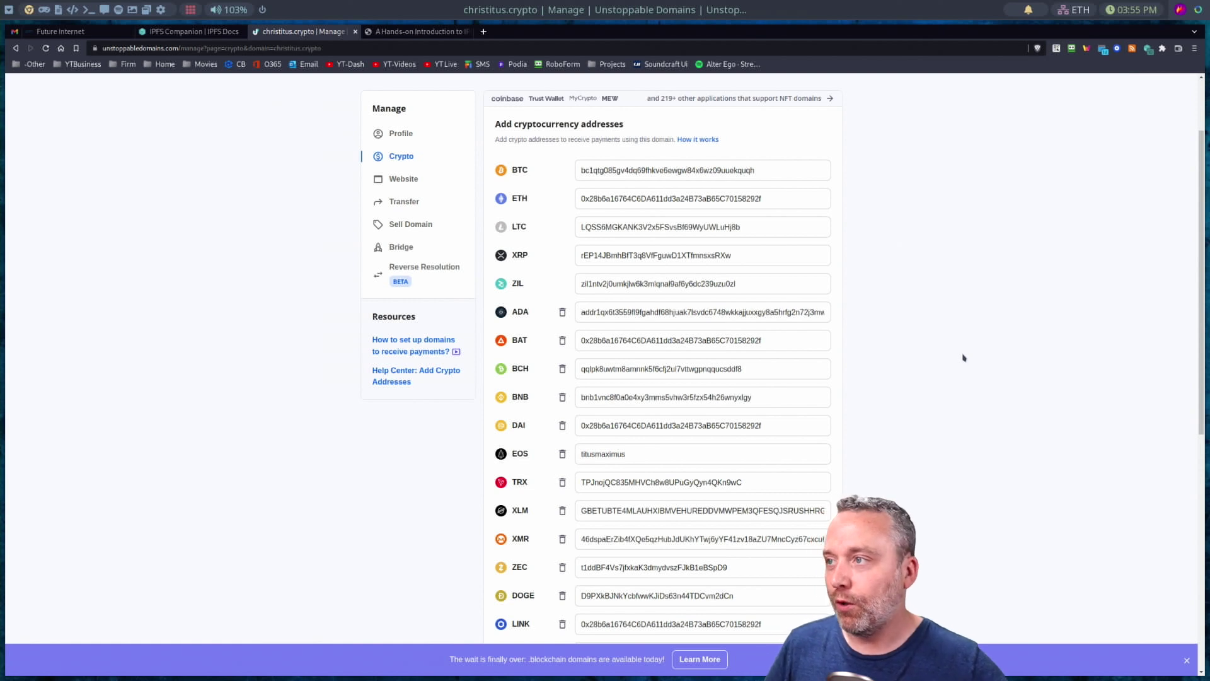
pyautogui.press('Tab')
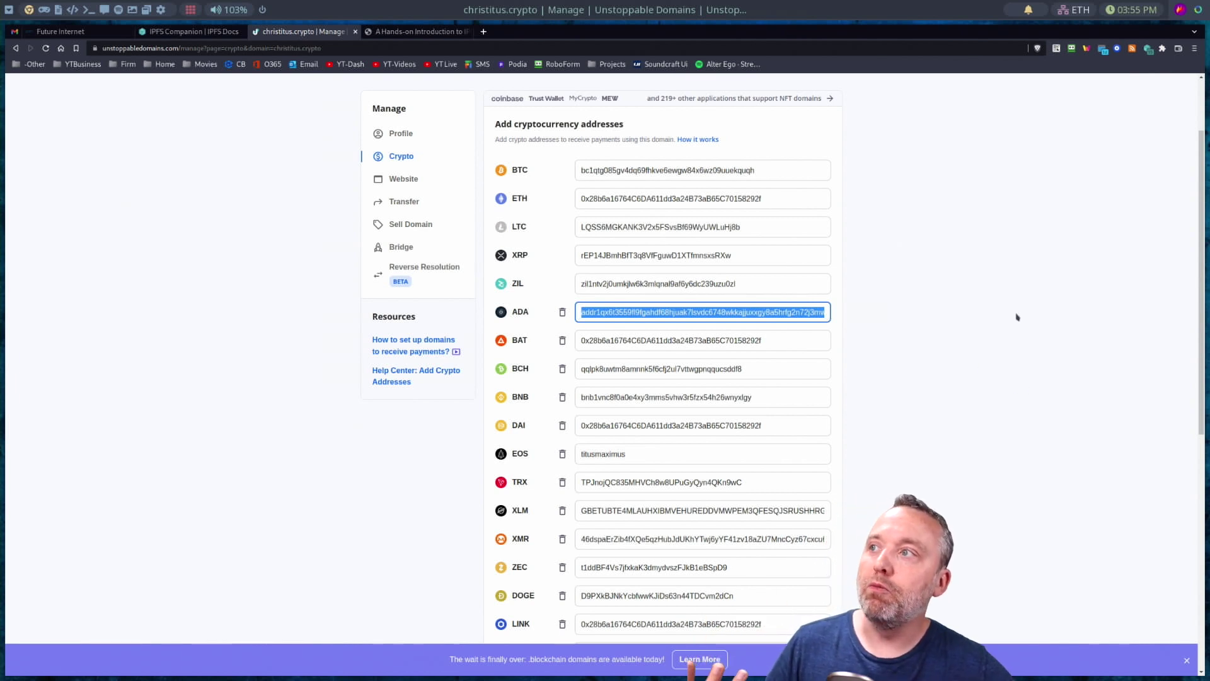
pyautogui.click(1002, 331)
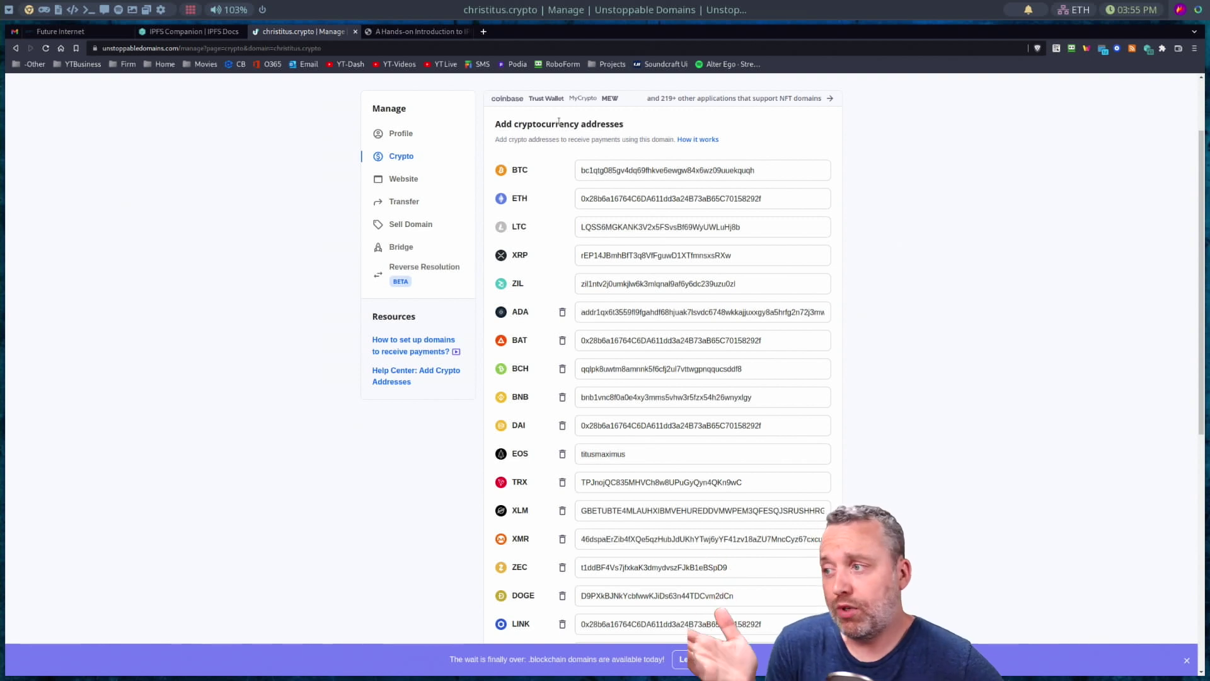
pyautogui.scroll(-1, 547, 152)
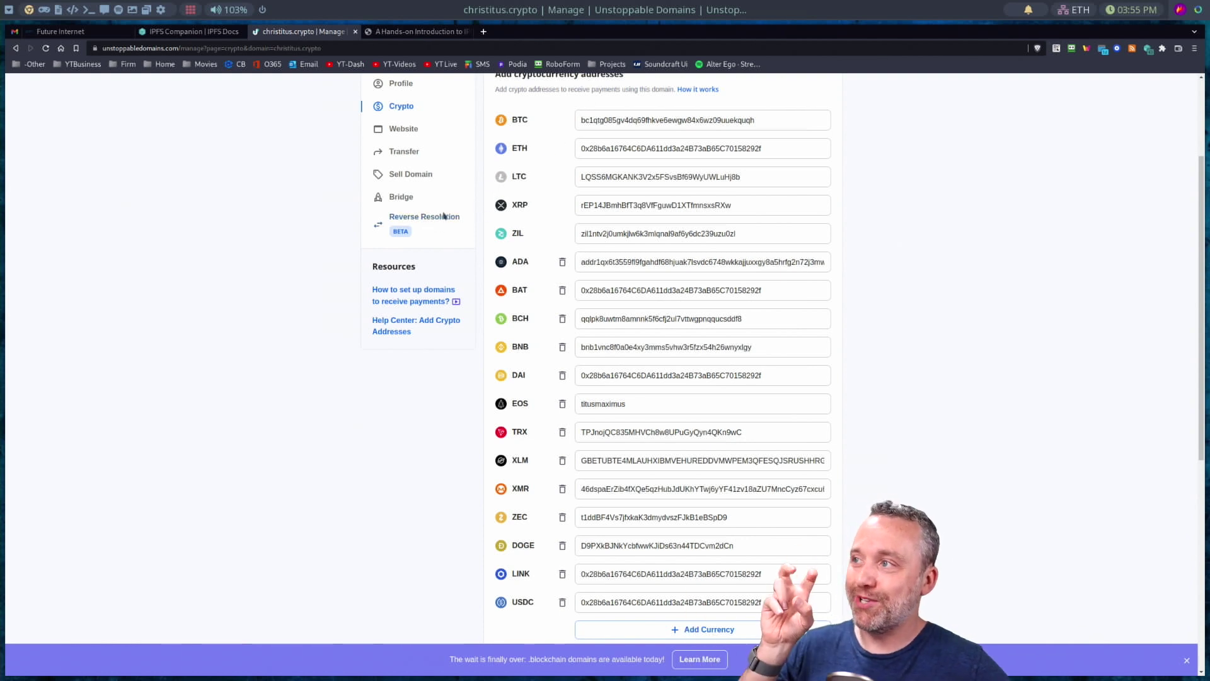
pyautogui.scroll(2, 520, 233)
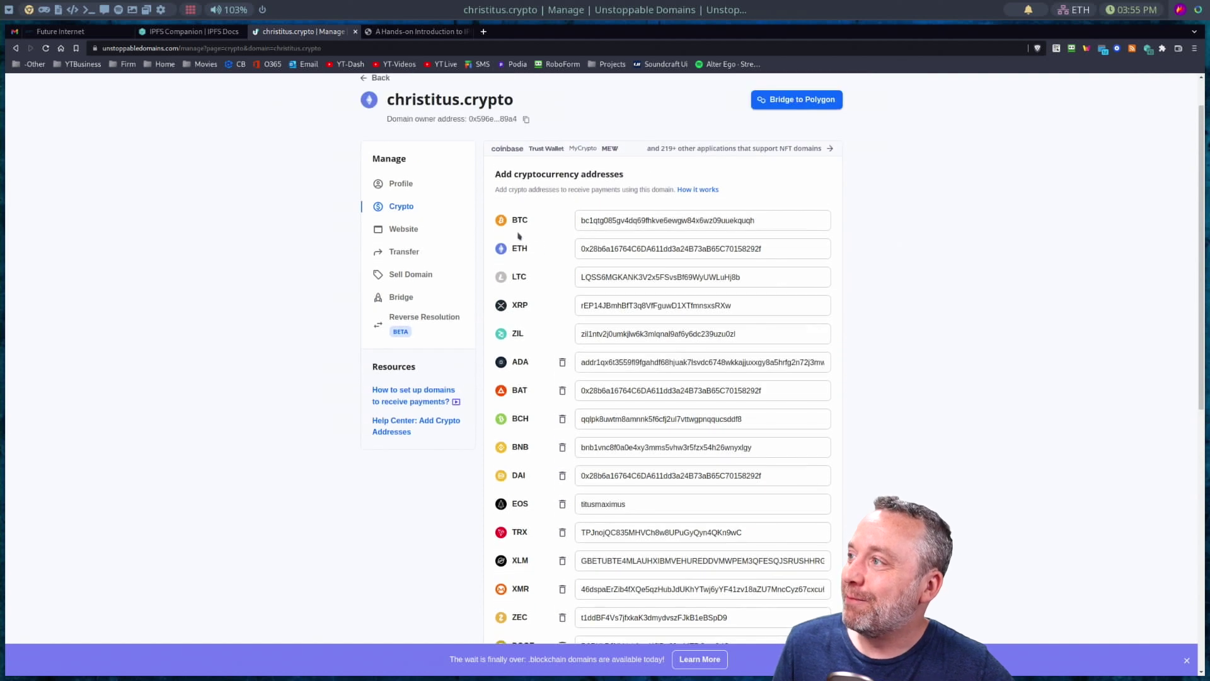
# - View the .crypto domain's website options and open the .wallet domain's management page from My Domains
pyautogui.click(411, 230)
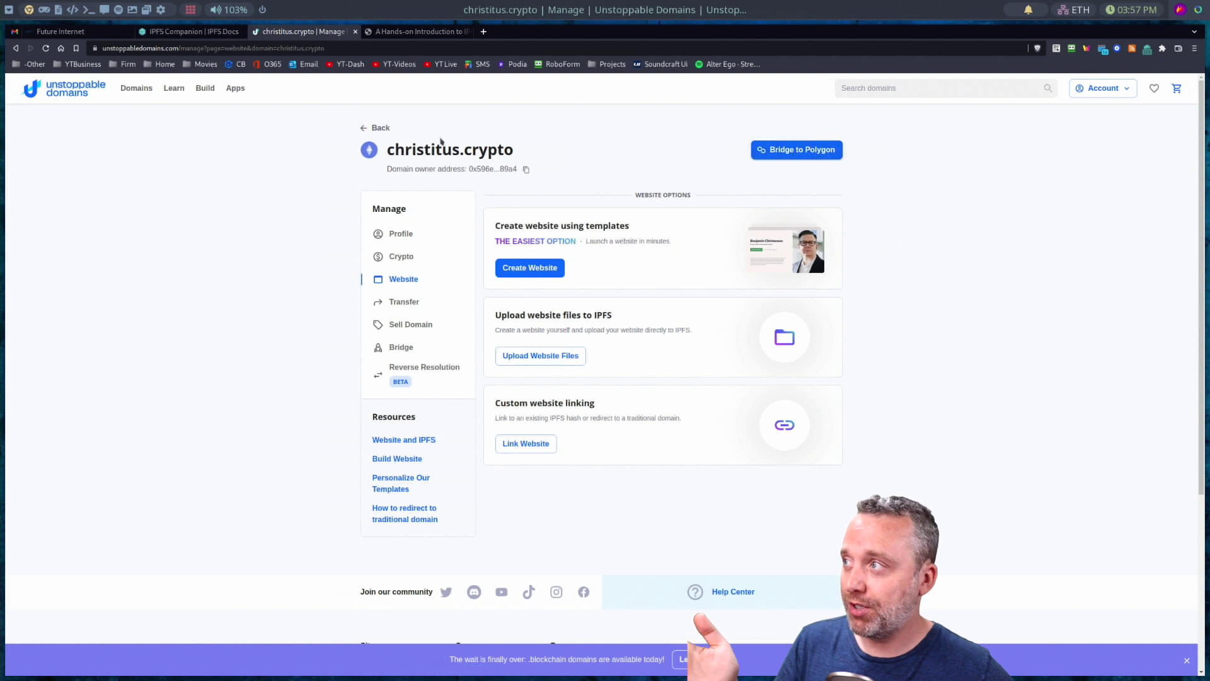
pyautogui.click(380, 129)
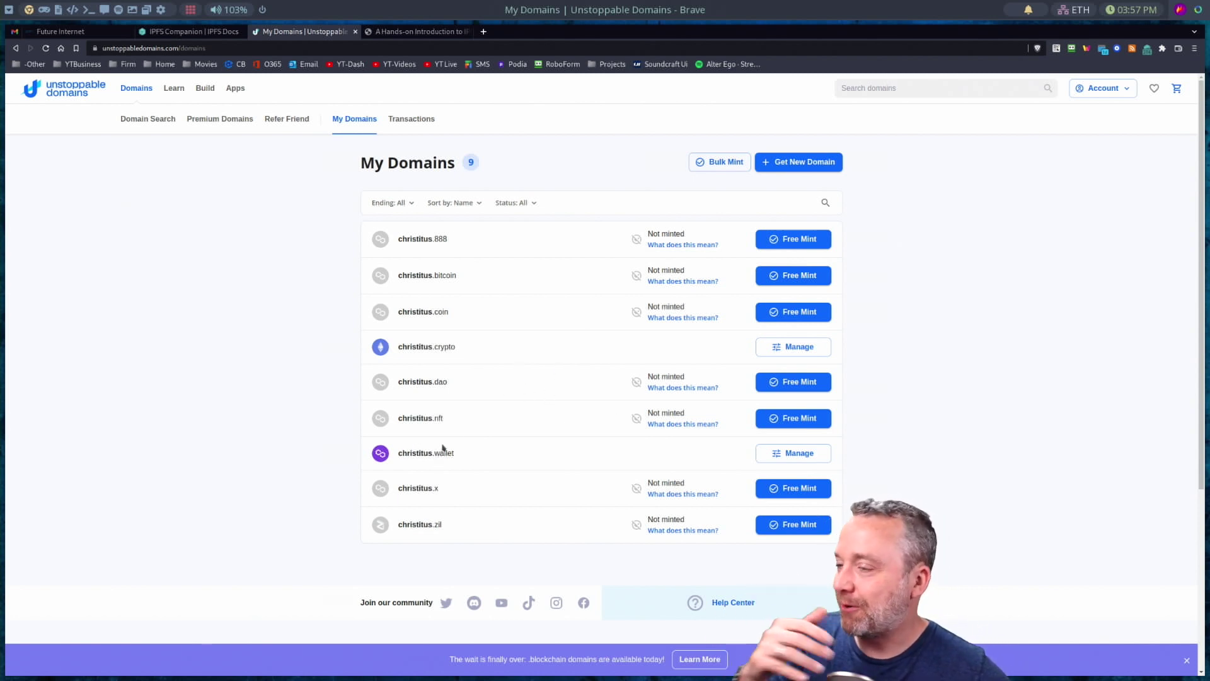
pyautogui.click(801, 454)
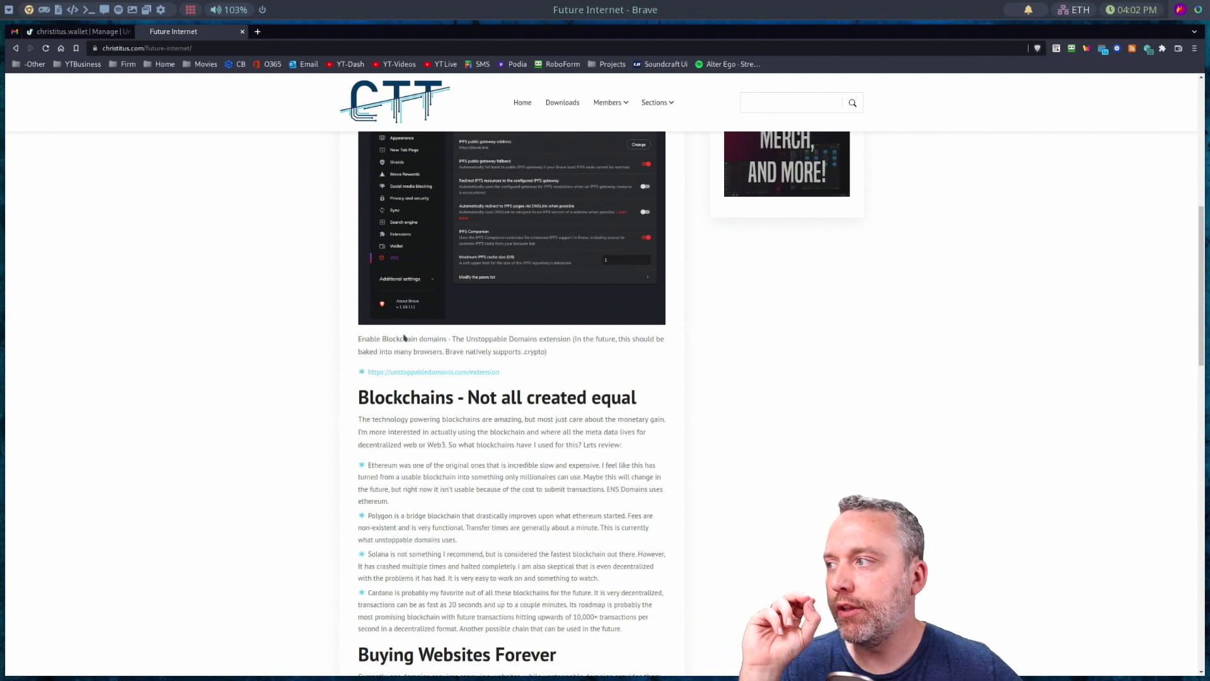
# - Read the Future Internet article's sections on improving IPFS in Brave, blockchains, buying websites and uploading static sites
pyautogui.scroll(4, 385, 353)
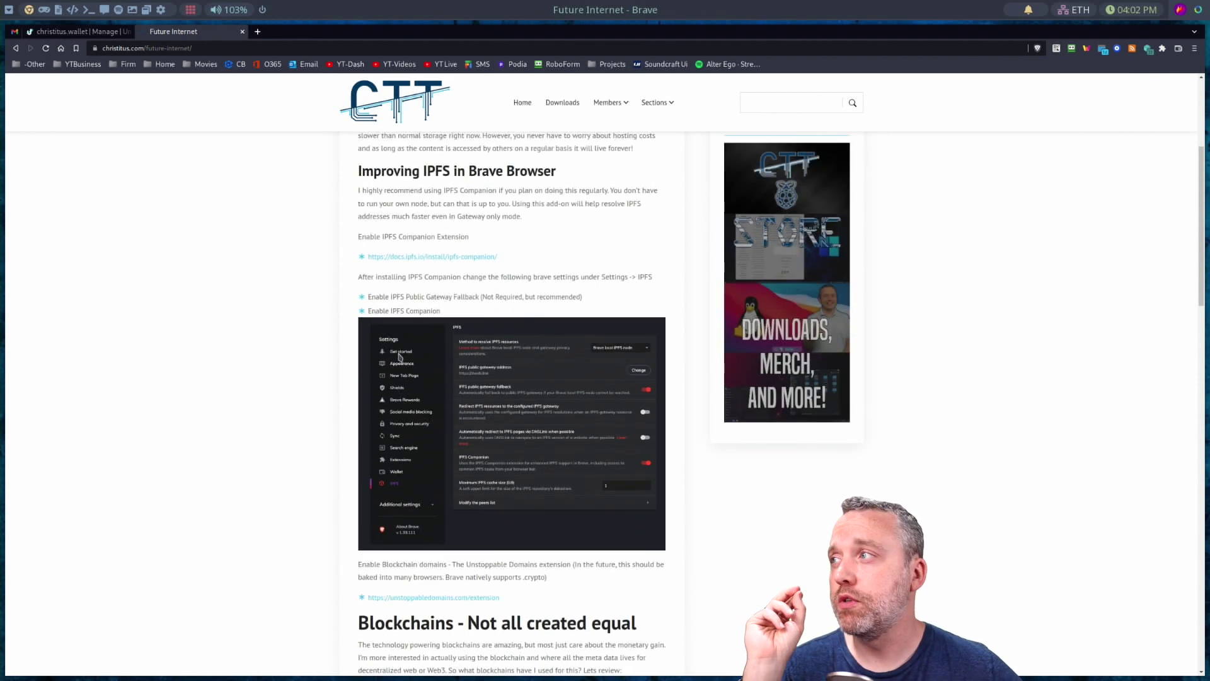
pyautogui.scroll(-3, 403, 354)
pyautogui.scroll(-5, 427, 383)
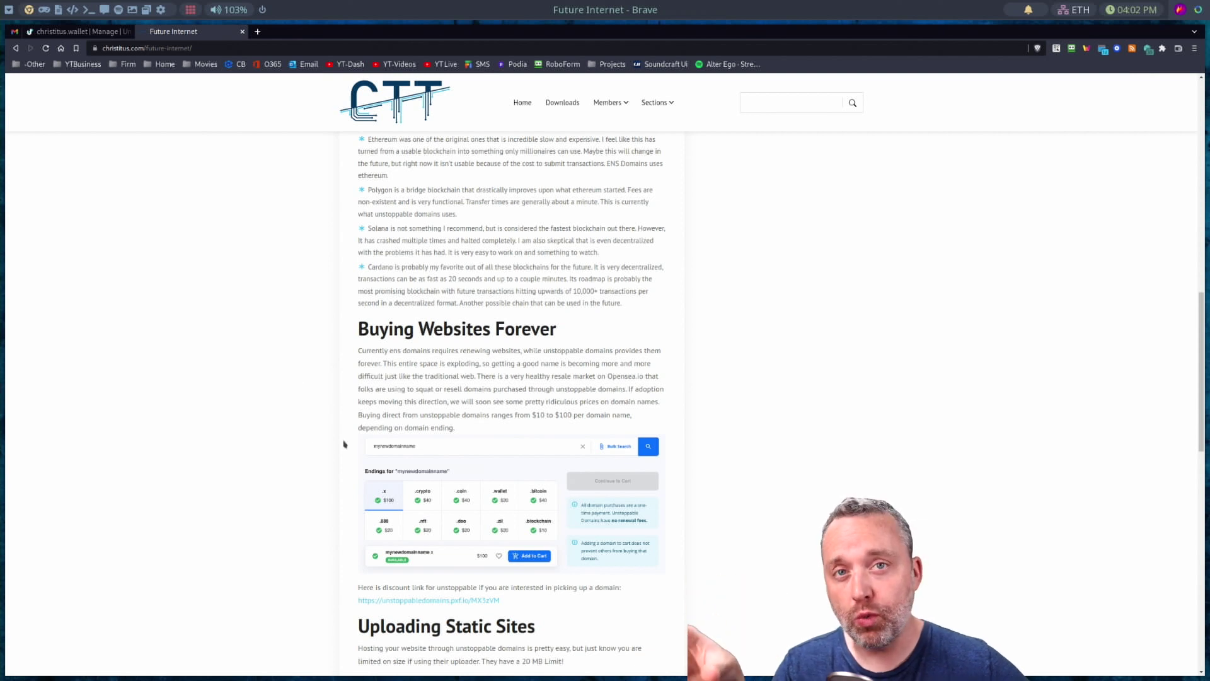
pyautogui.scroll(-3, 432, 469)
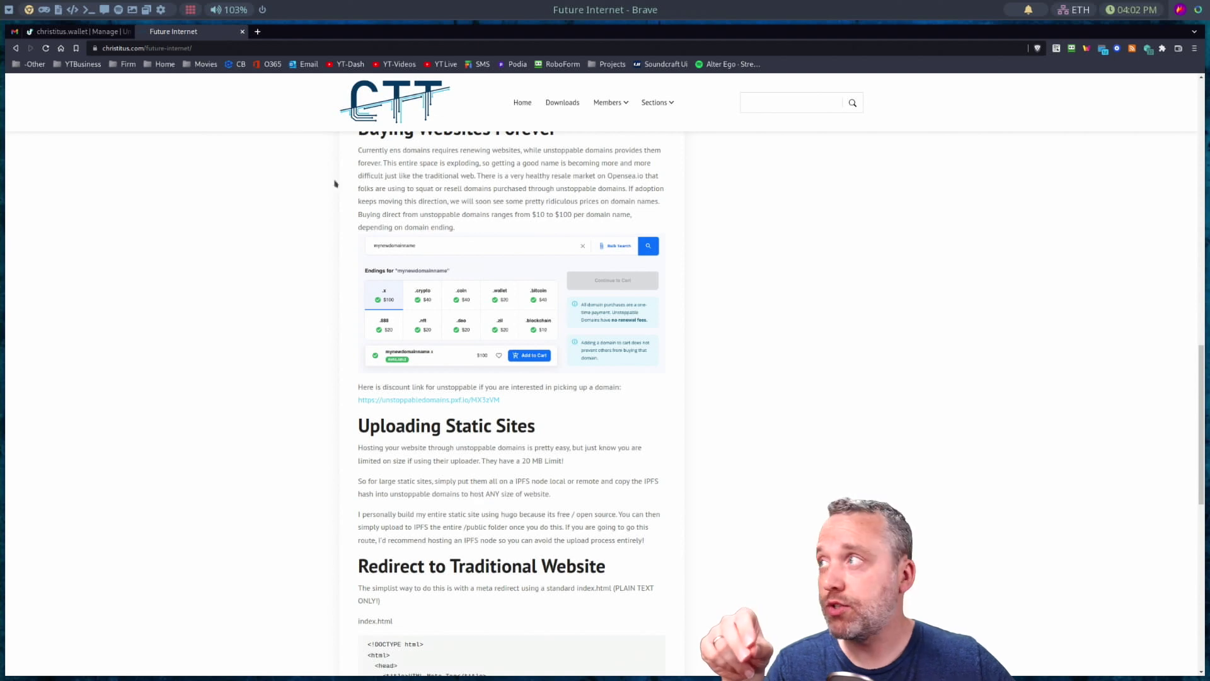
# - Remove the launched website from the .wallet domain and confirm the removal
pyautogui.click(76, 31)
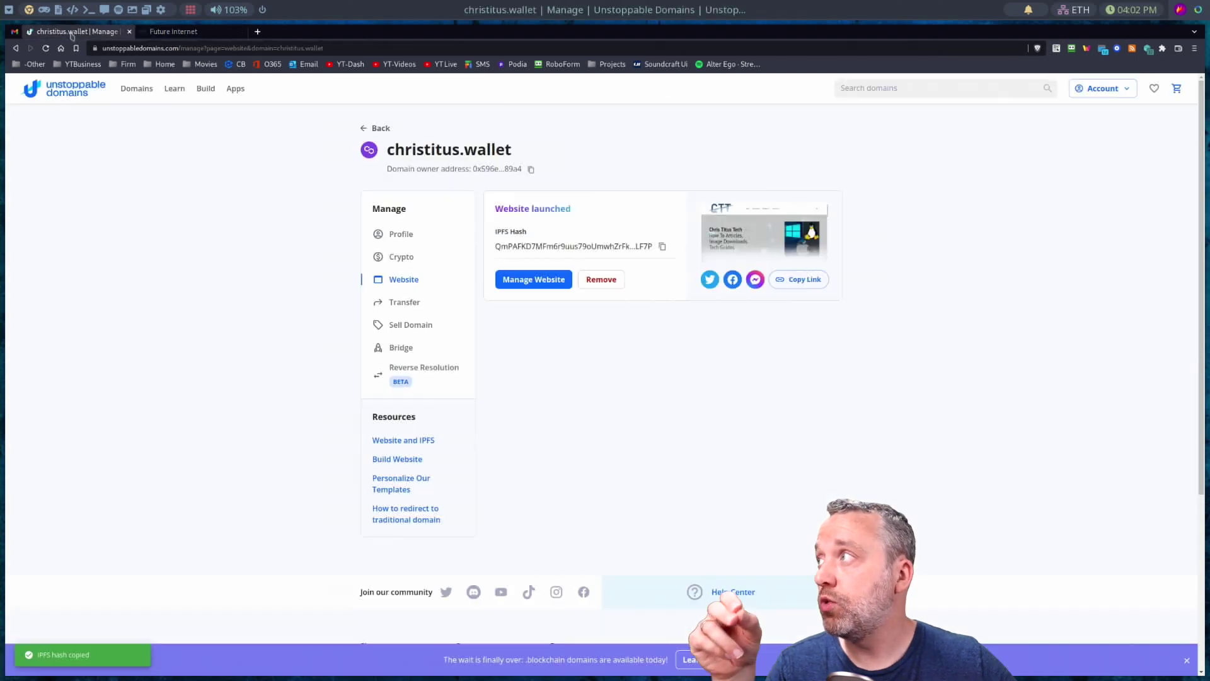
pyautogui.click(601, 281)
pyautogui.click(694, 466)
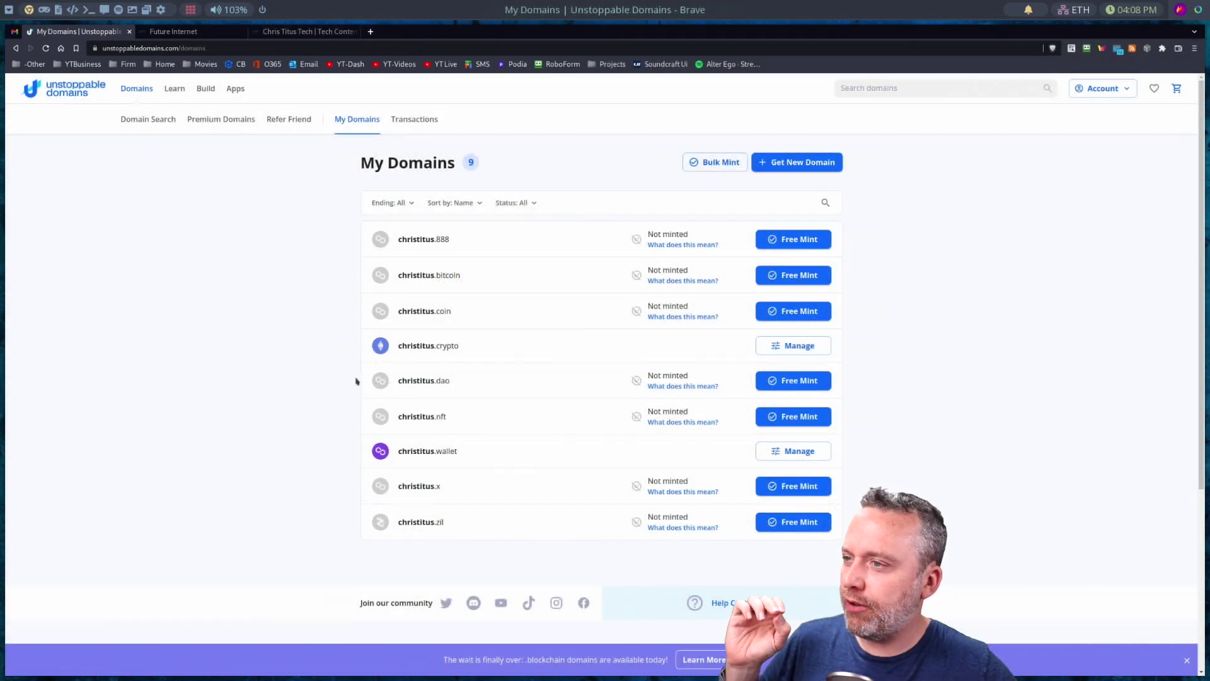
# - Reopen the .wallet domain's management page and check its website status and cryptocurrency addresses
pyautogui.click(800, 451)
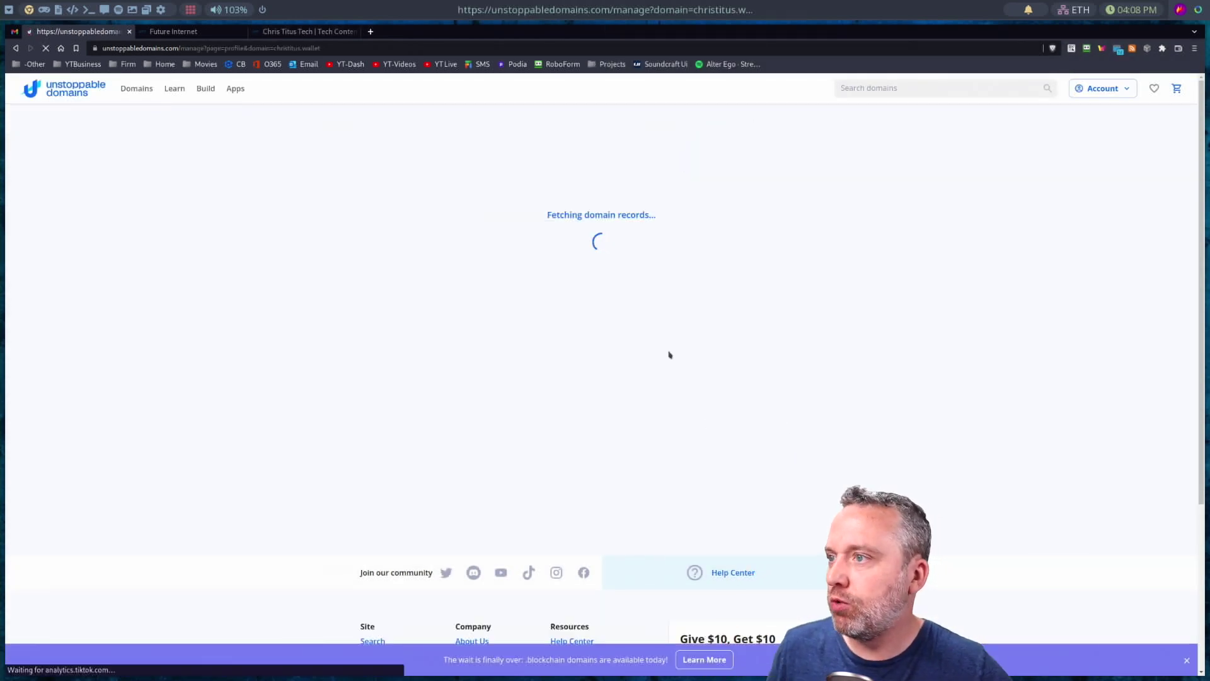
pyautogui.click(394, 321)
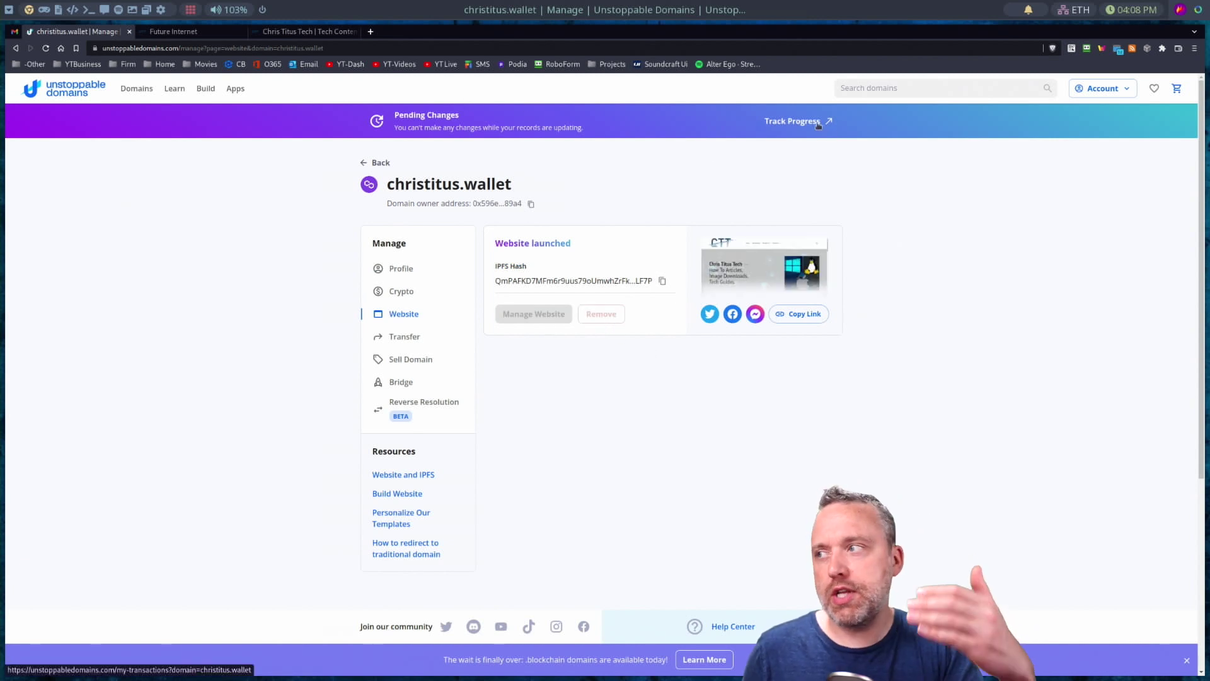
pyautogui.click(401, 294)
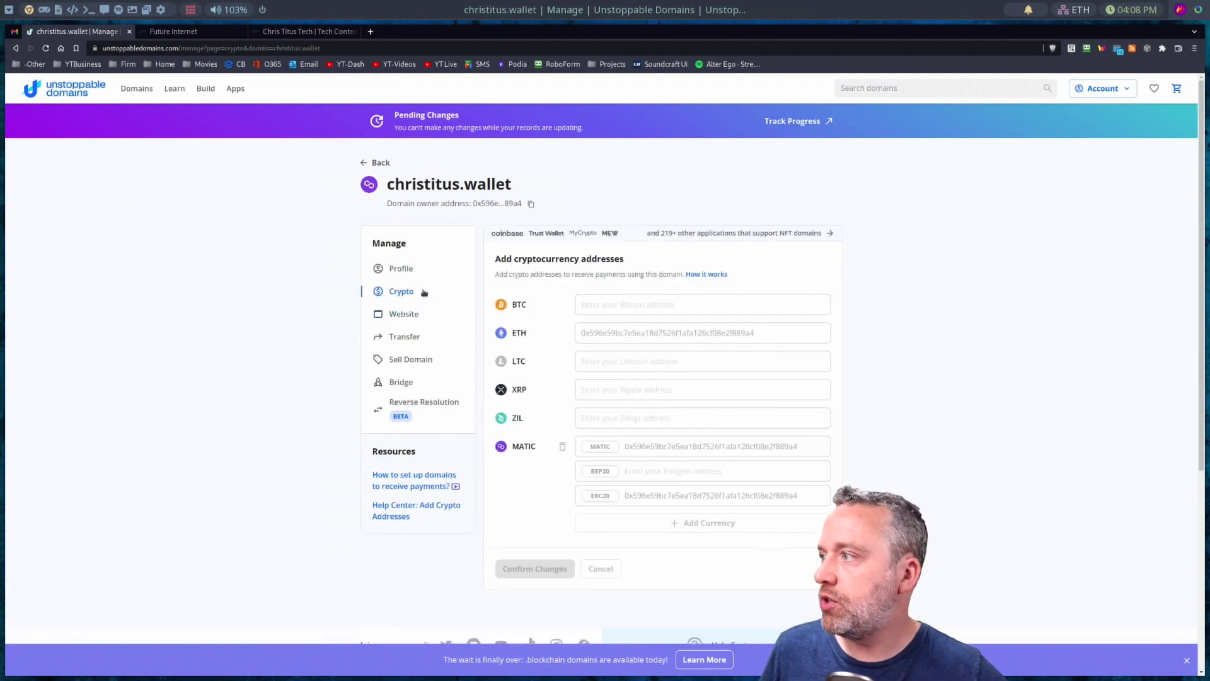
# - Enter the owner's display name in the .wallet domain's profile and submit the changes
pyautogui.click(393, 270)
pyautogui.click(682, 331)
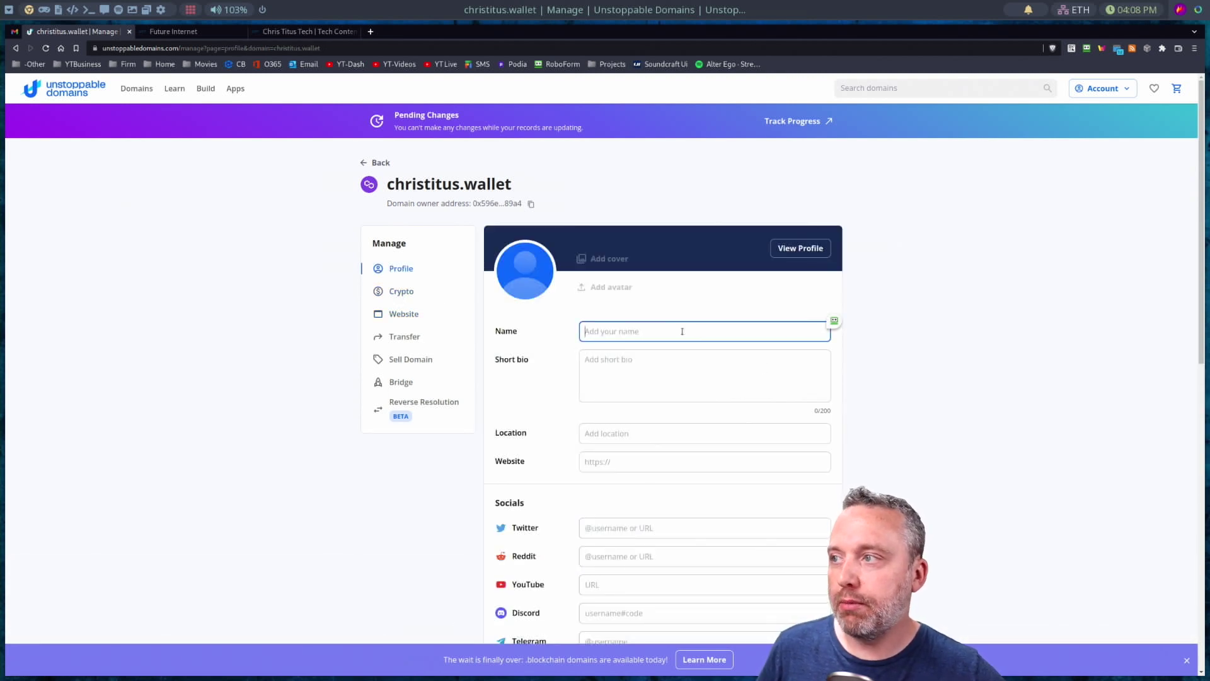
pyautogui.write('Chr')
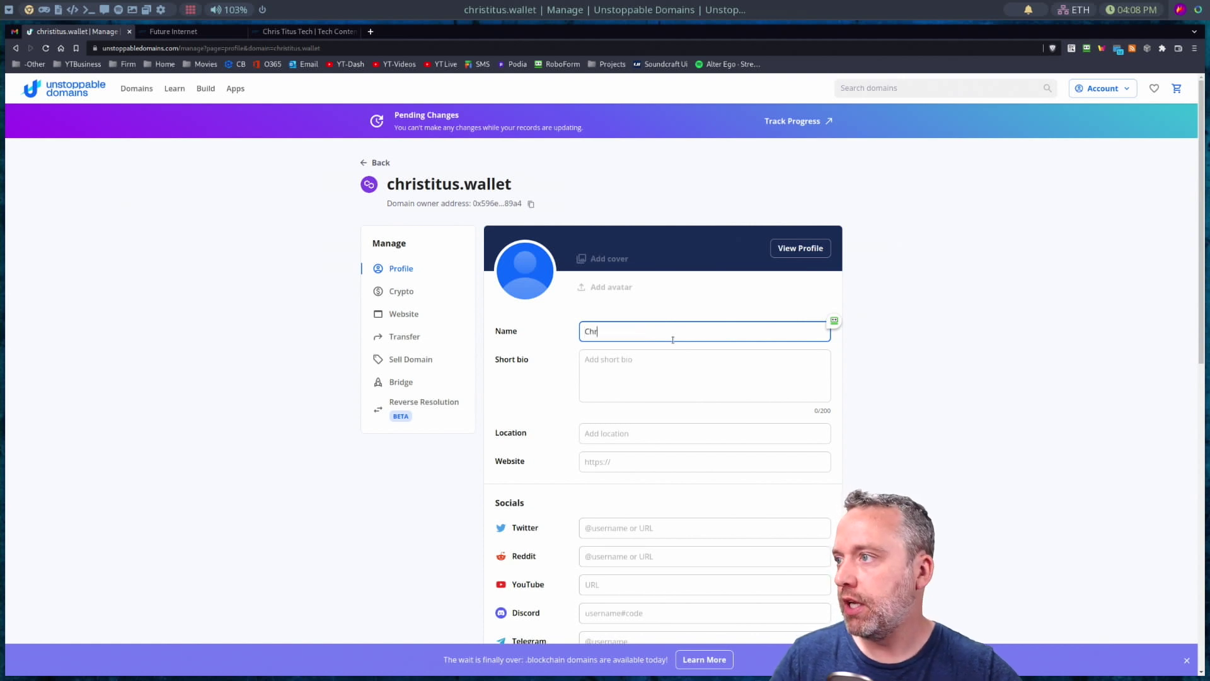
pyautogui.write('is Titus Tech')
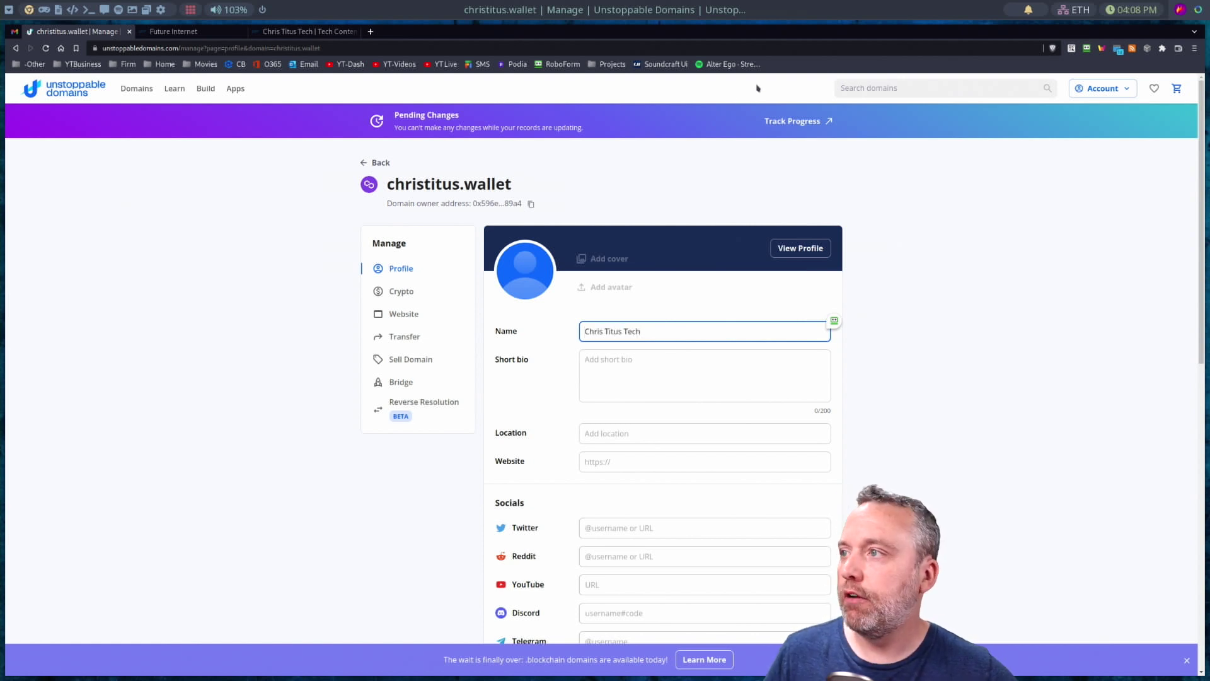
pyautogui.scroll(-9, 926, 319)
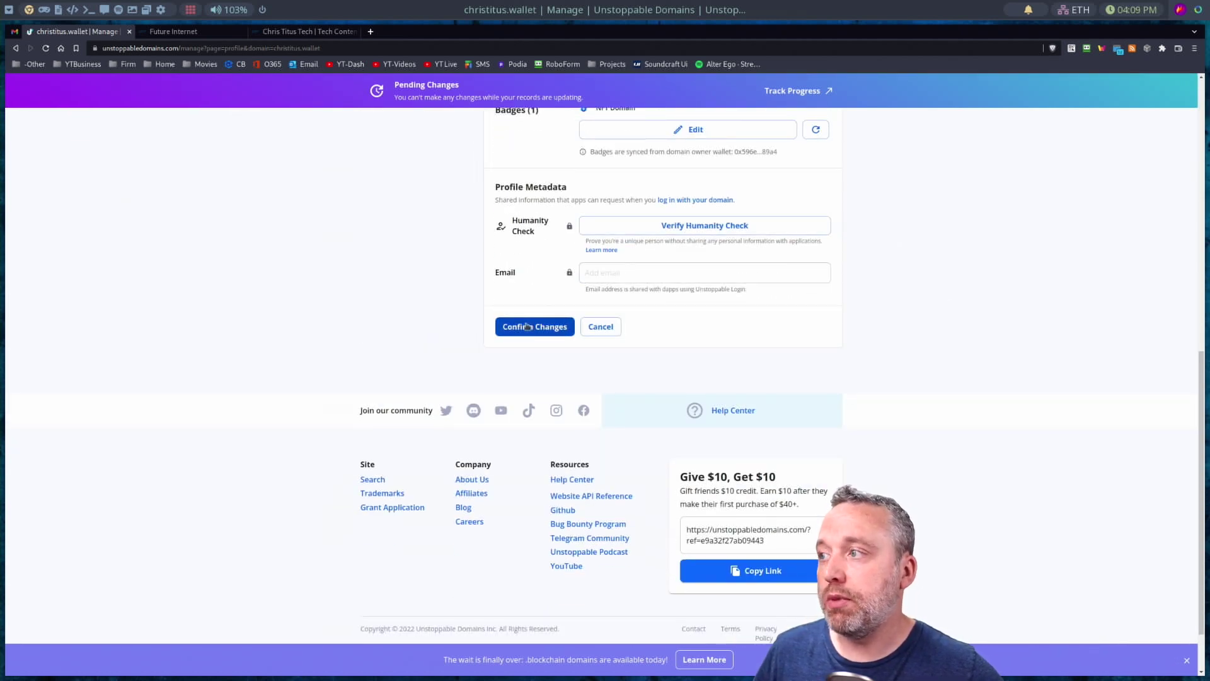
pyautogui.click(527, 326)
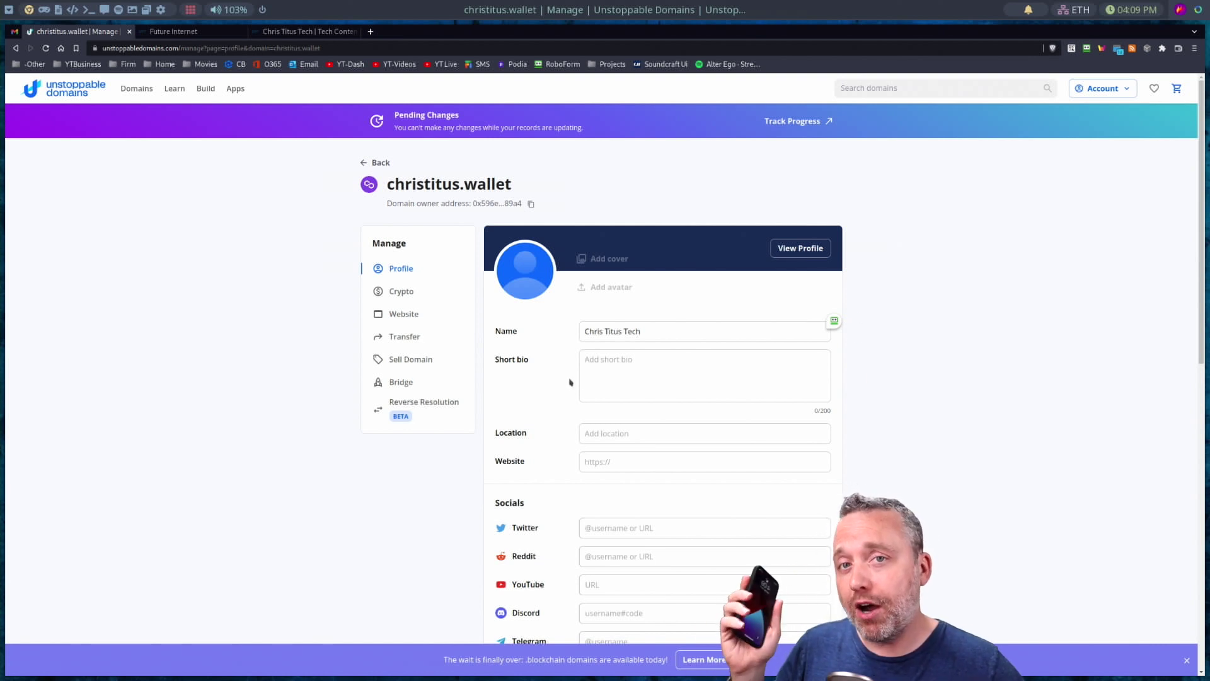
# - Track the .wallet domain's pending website changes and open its custom website linking form at the IPFS hash entry
pyautogui.click(408, 316)
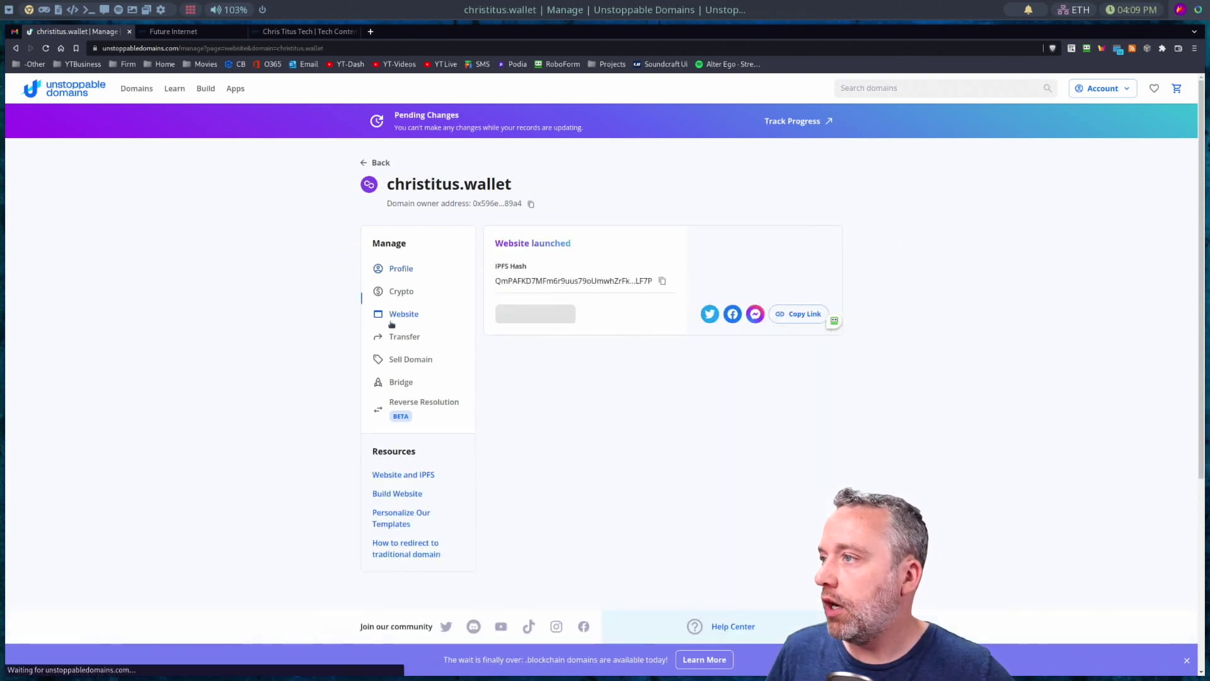
pyautogui.click(775, 122)
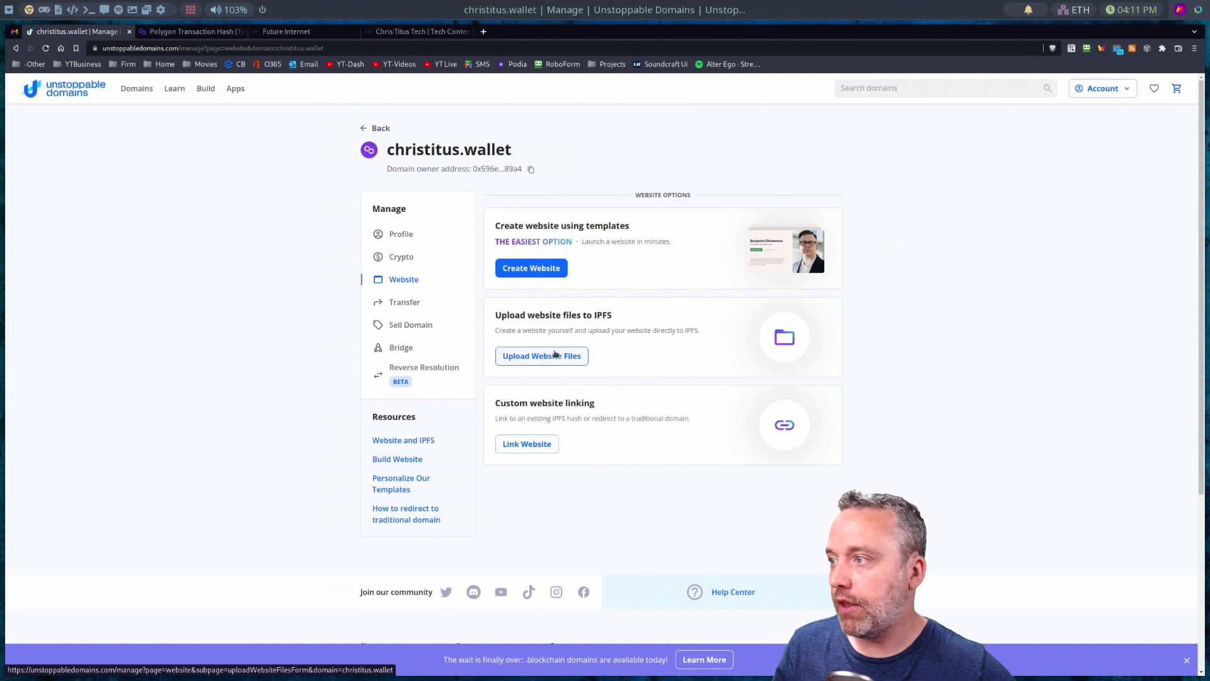
pyautogui.click(527, 444)
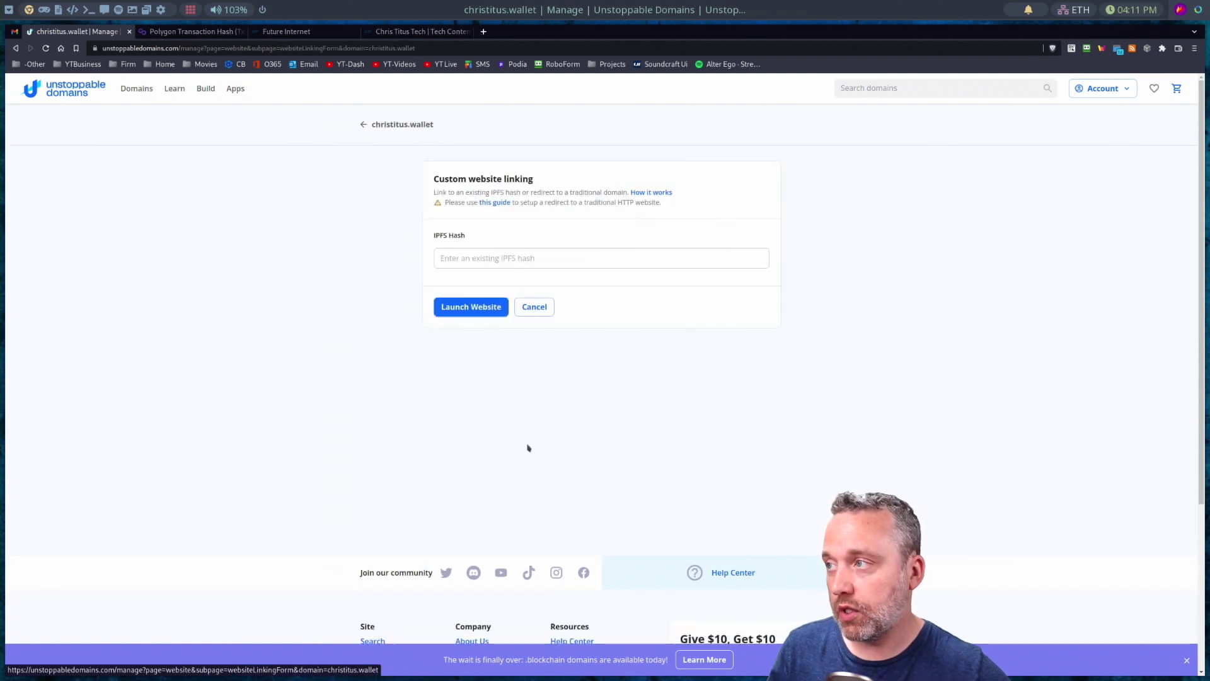
pyautogui.click(503, 258)
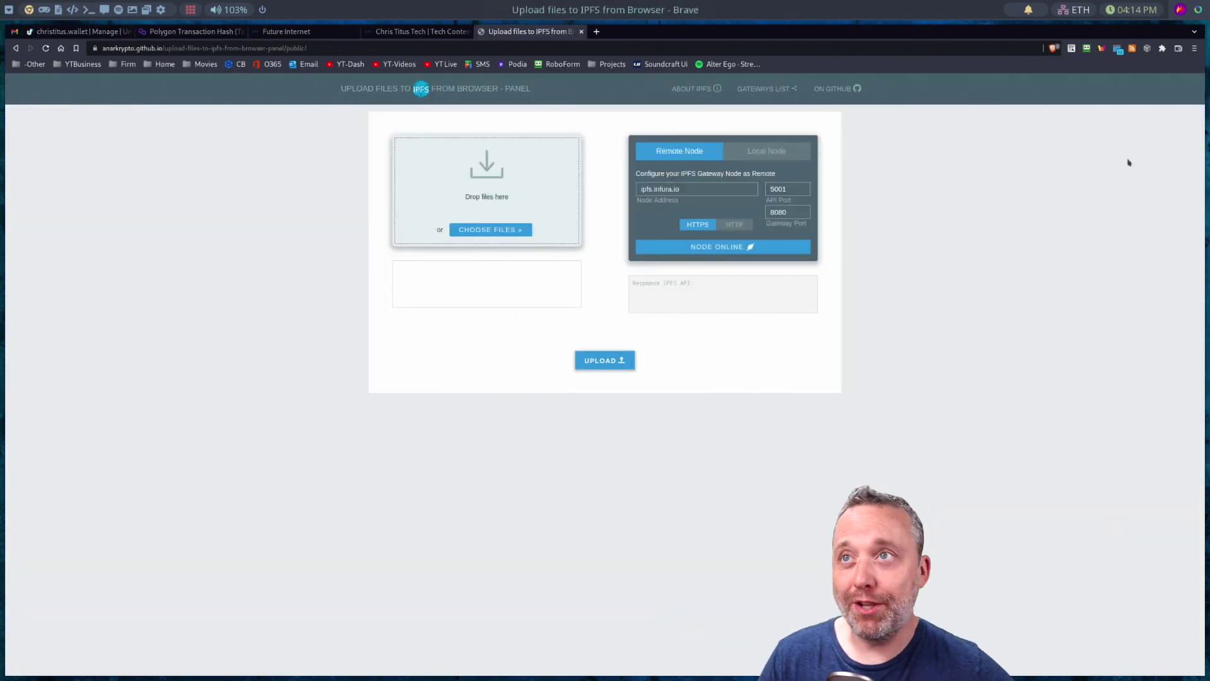
# - Check the IPFS Companion extension's status and choose index.html from the 2022-projects folder for the IPFS browser uploader
pyautogui.click(1147, 49)
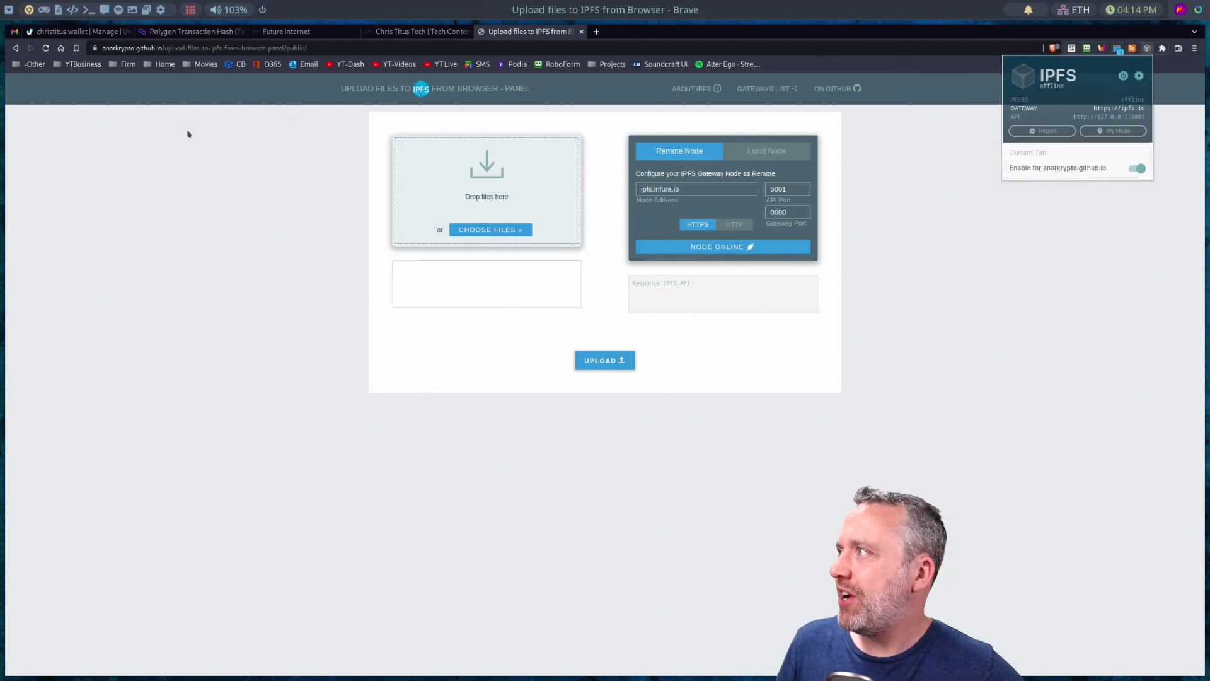
pyautogui.click(245, 81)
pyautogui.click(508, 228)
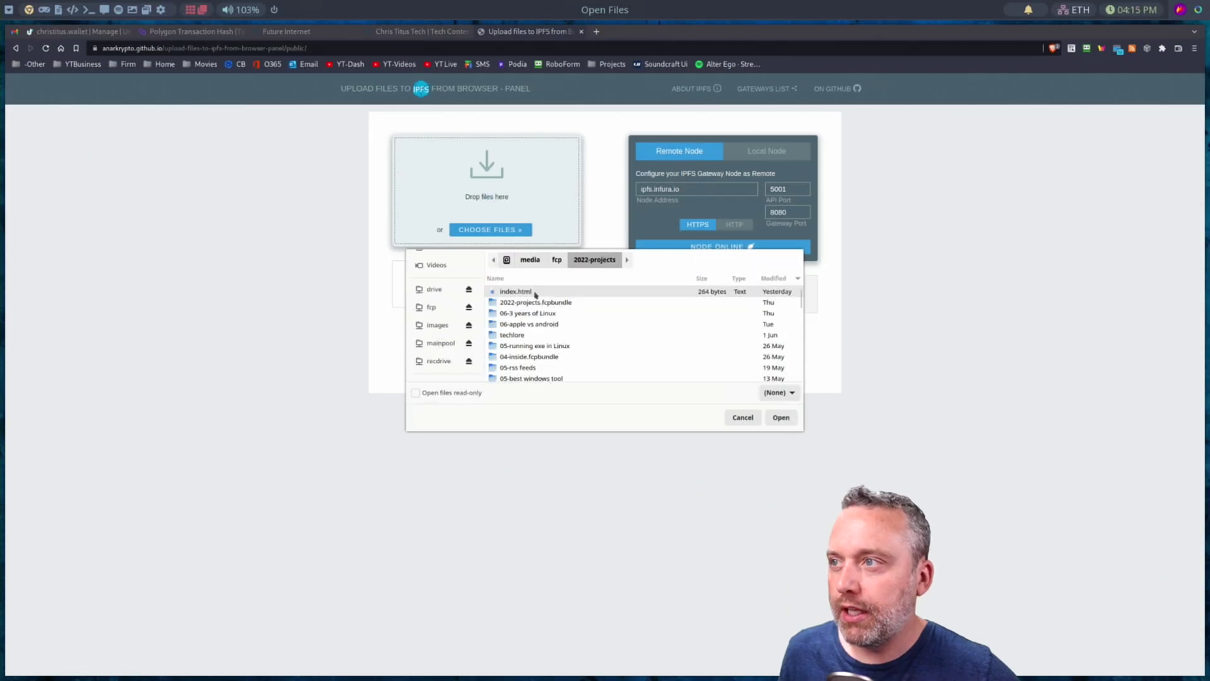
pyautogui.rightClick(545, 293)
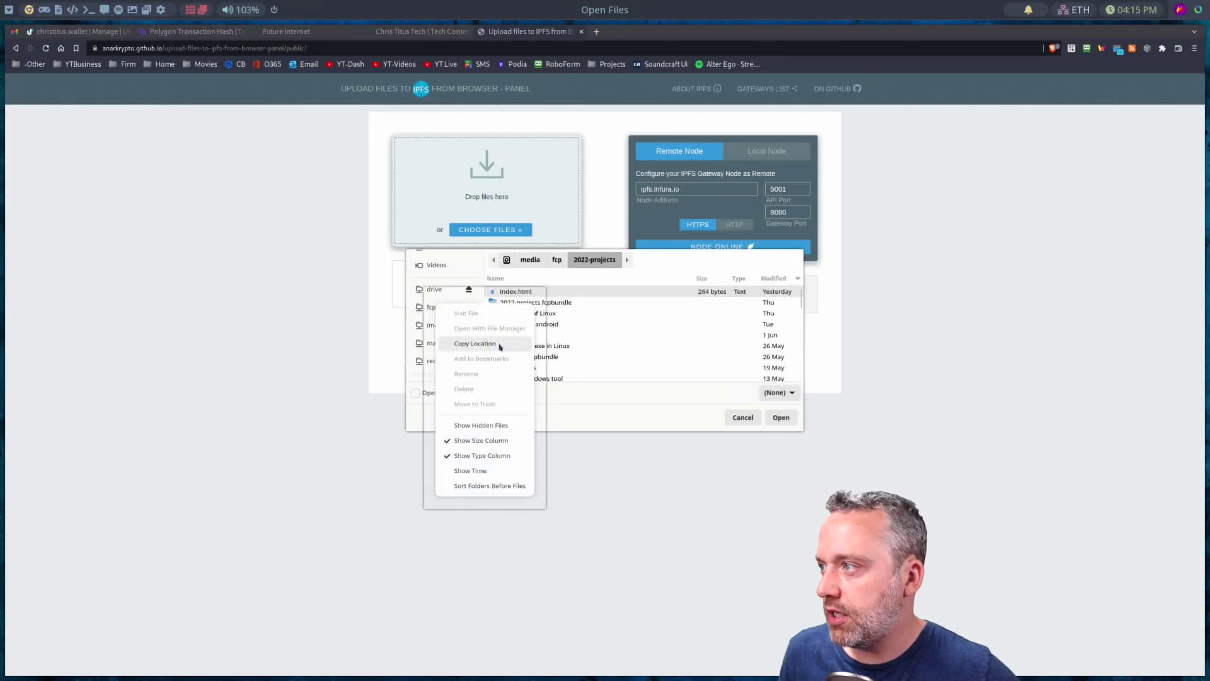
pyautogui.press('Escape')
pyautogui.click(781, 417)
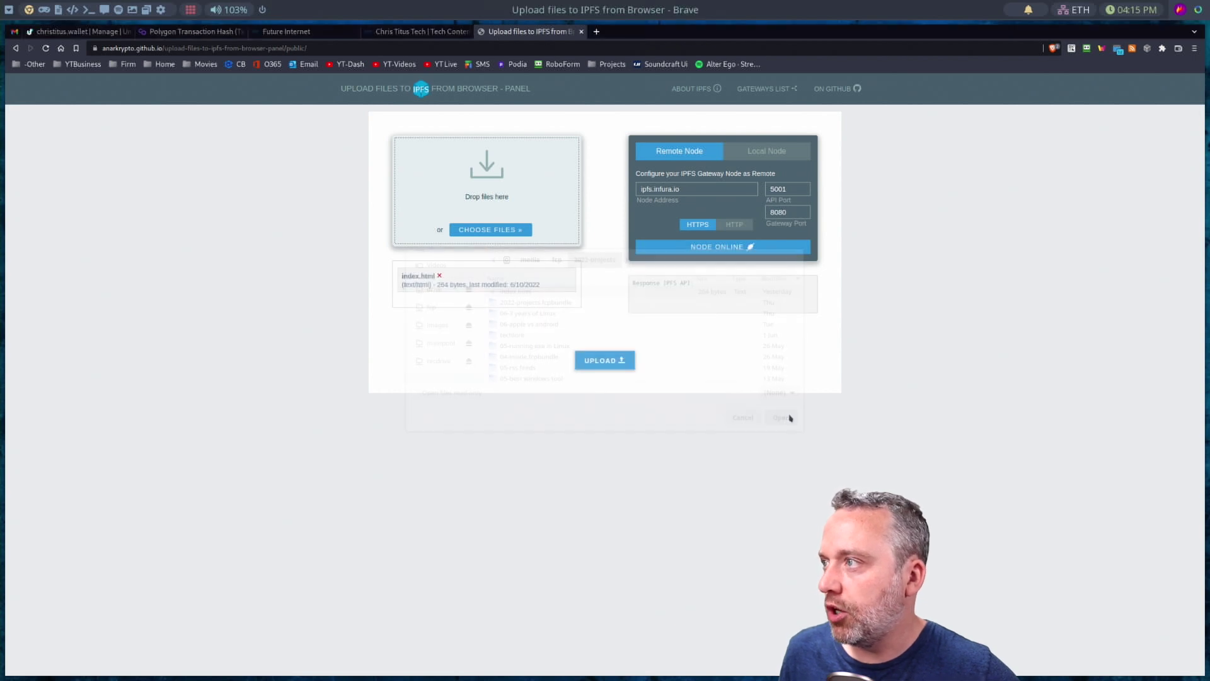
# - Upload the chosen index.html to IPFS and copy the hash returned for it
pyautogui.click(625, 365)
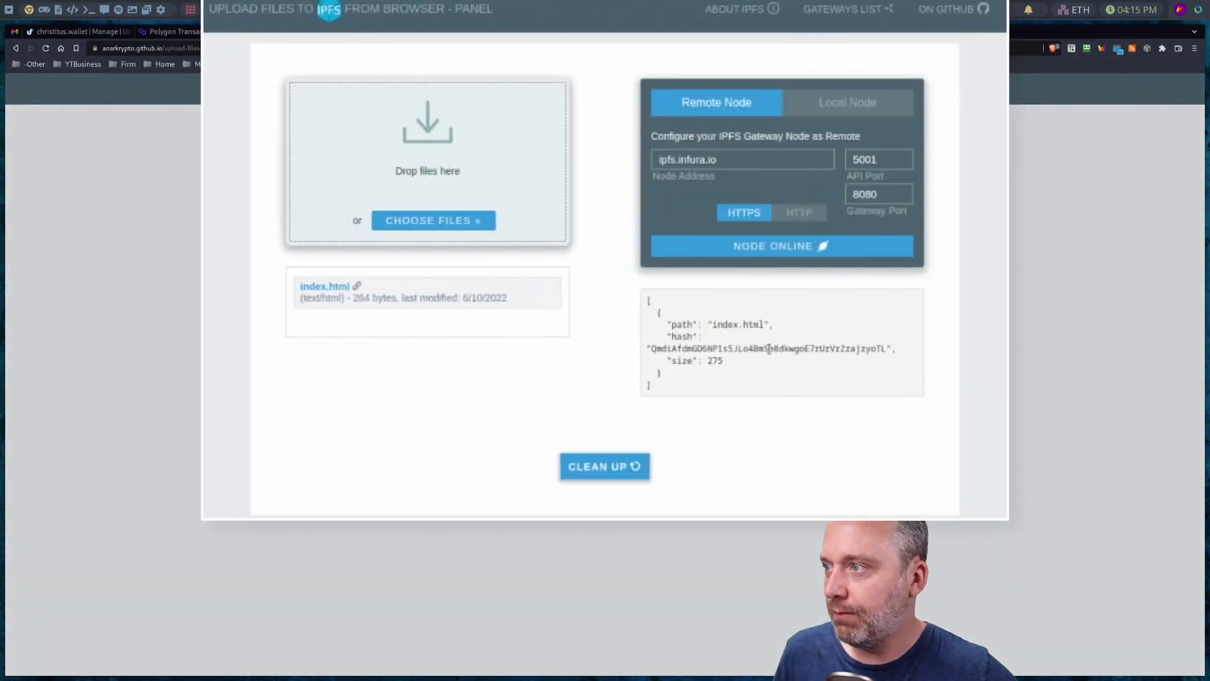
pyautogui.doubleClick(712, 314)
pyautogui.rightClick(764, 348)
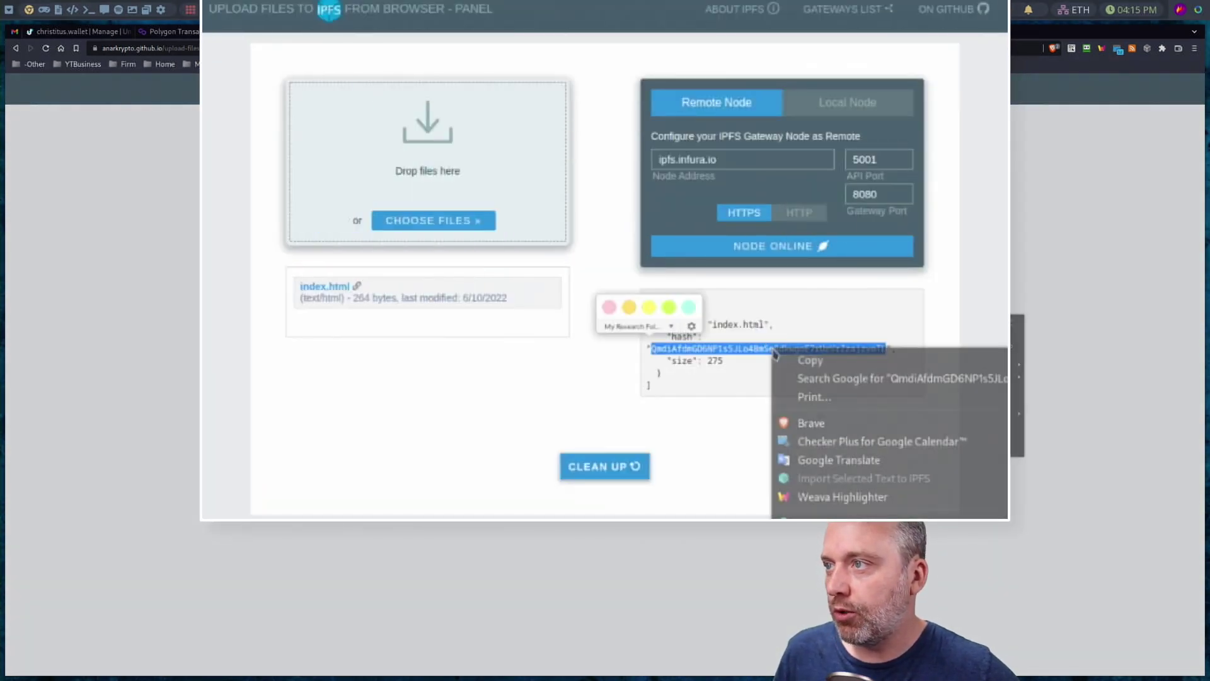
pyautogui.click(819, 358)
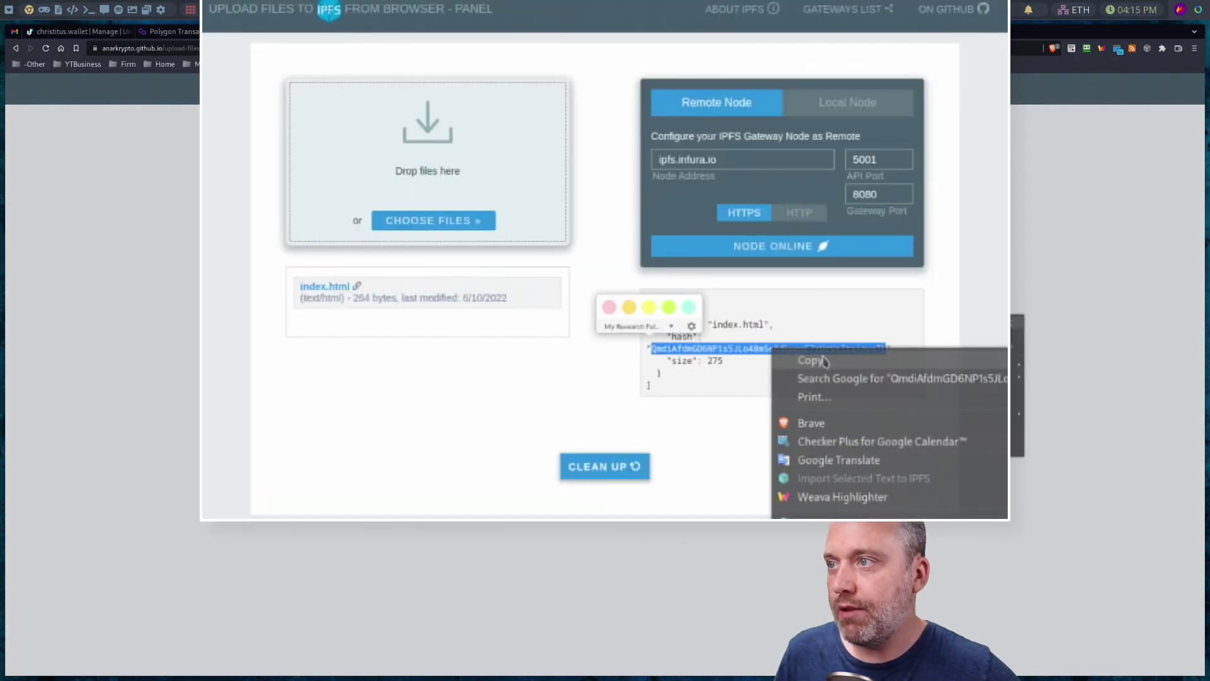
pyautogui.click(723, 359)
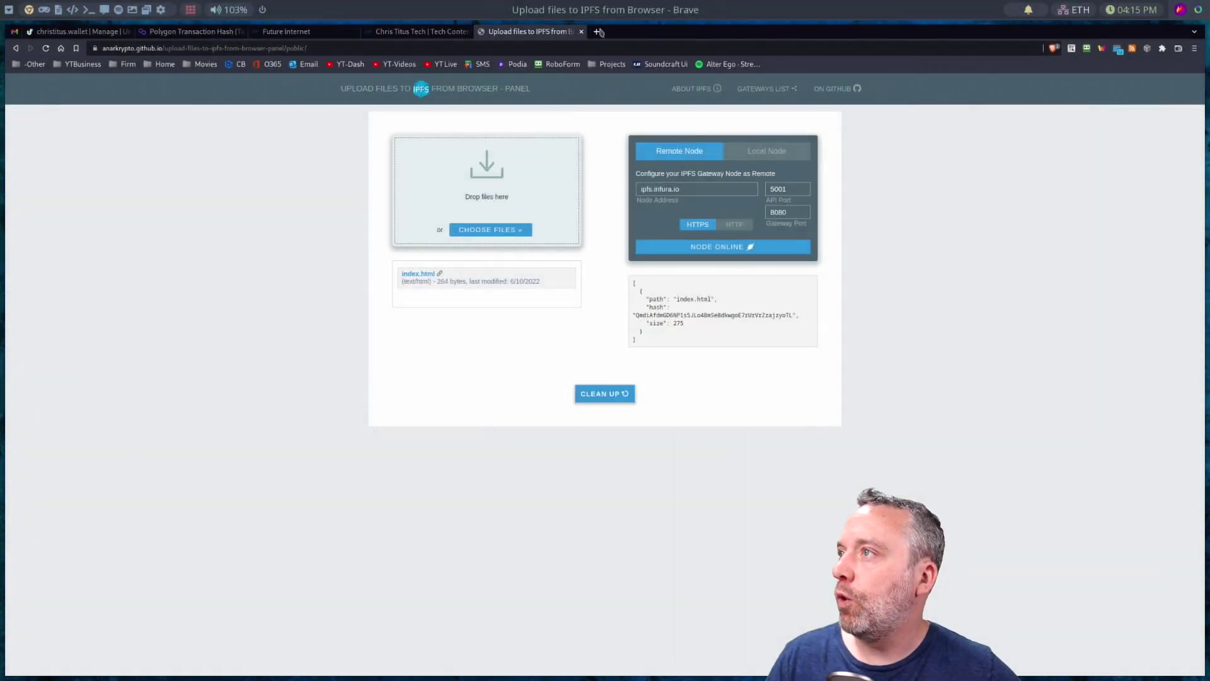
# - Load the uploaded file in a new browser tab from ipfs.io/ipfs/ followed by the copied hash
pyautogui.click(599, 32)
pyautogui.write('ip')
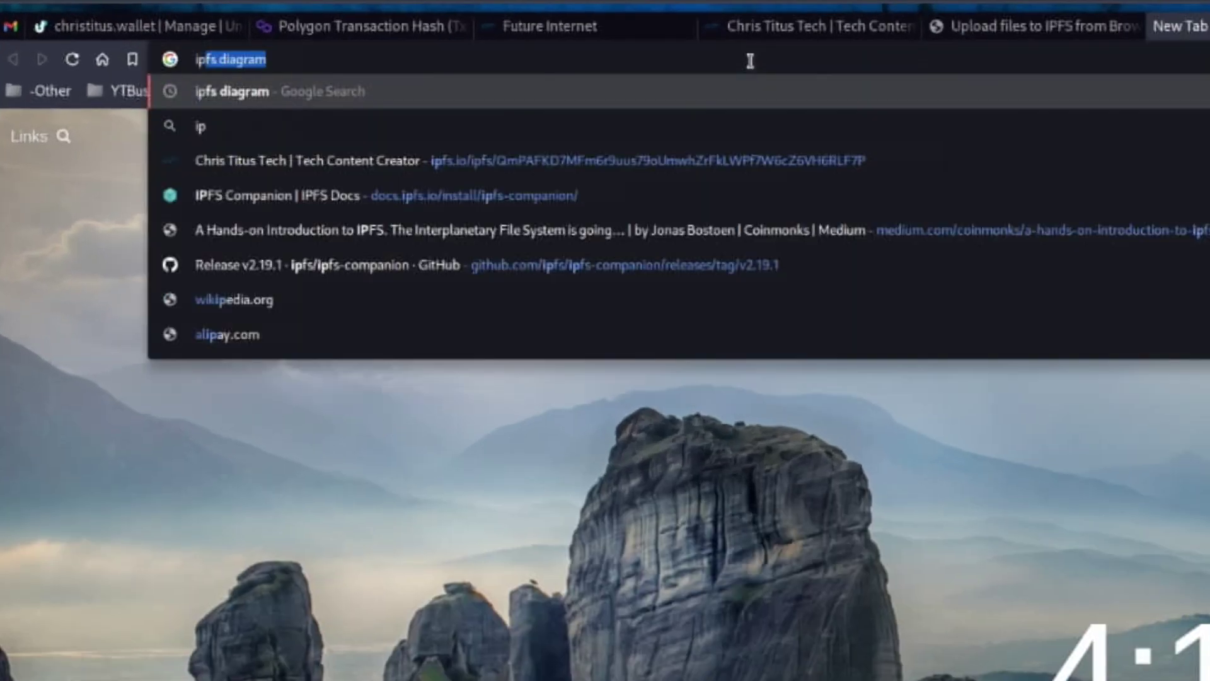
pyautogui.write('fs.io/')
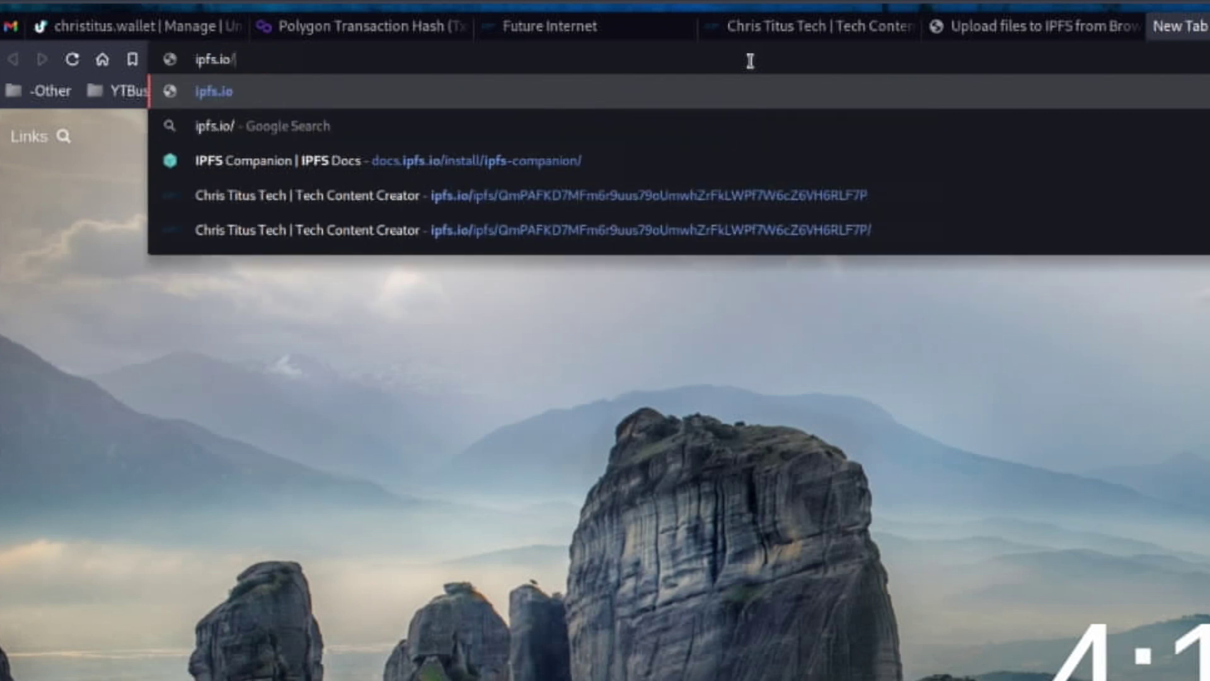
pyautogui.write('ipfs')
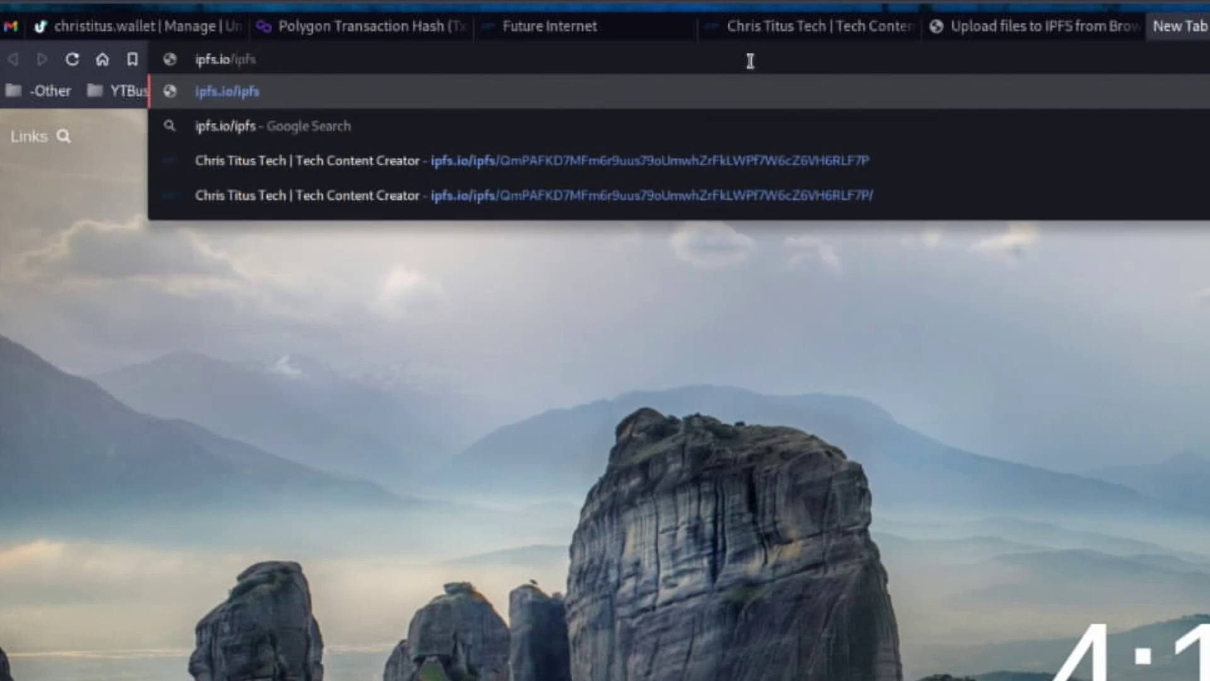
pyautogui.write('/')
pyautogui.hotkey('ctrl', 'v')
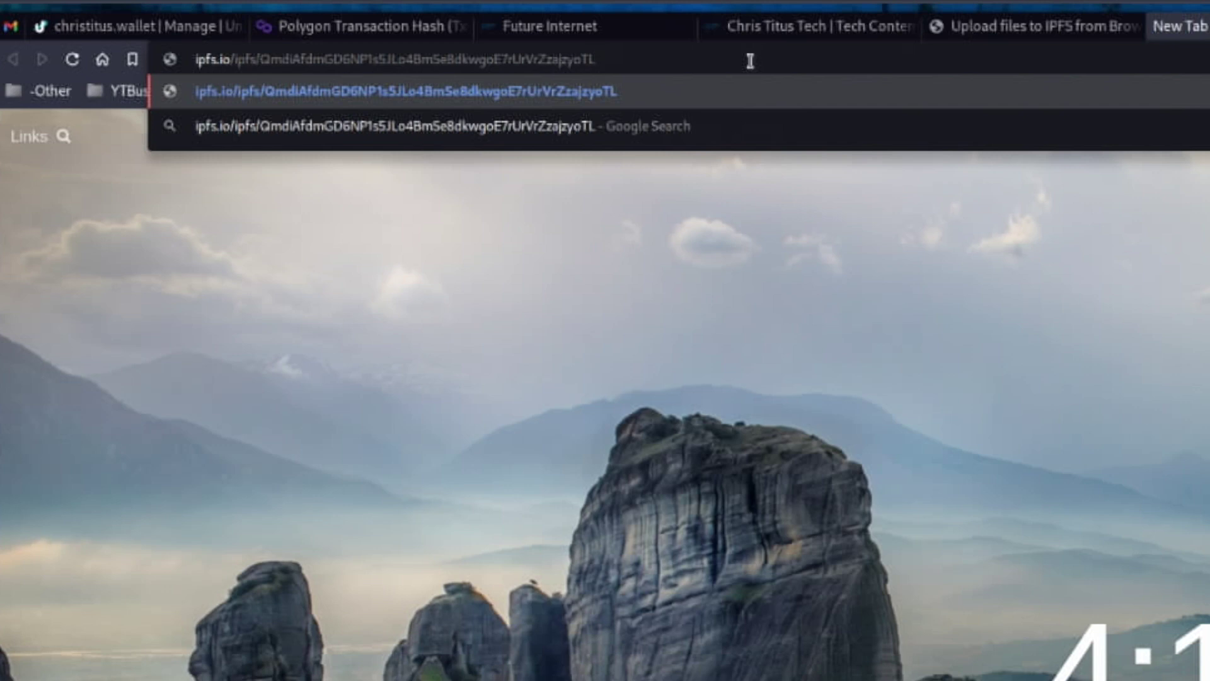
pyautogui.press('Return')
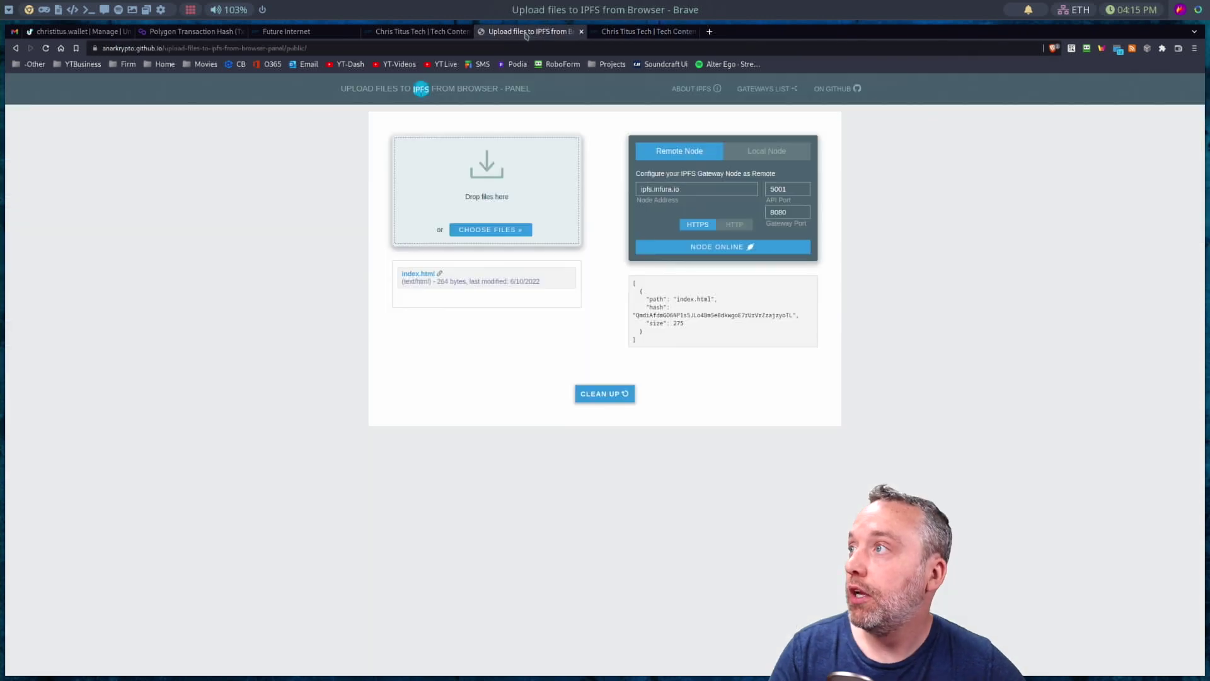
# - Check the IPFS Companion extension's status on the uploader page and view the site loaded through the gateway address
pyautogui.click(530, 32)
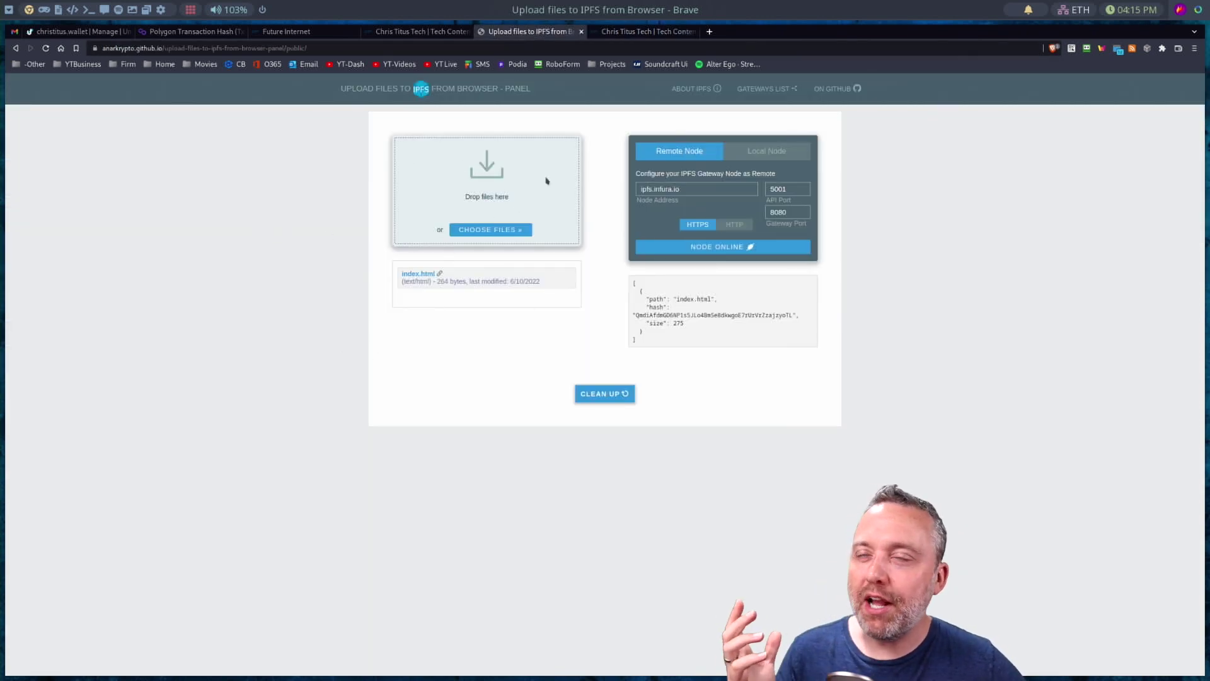
pyautogui.click(1147, 50)
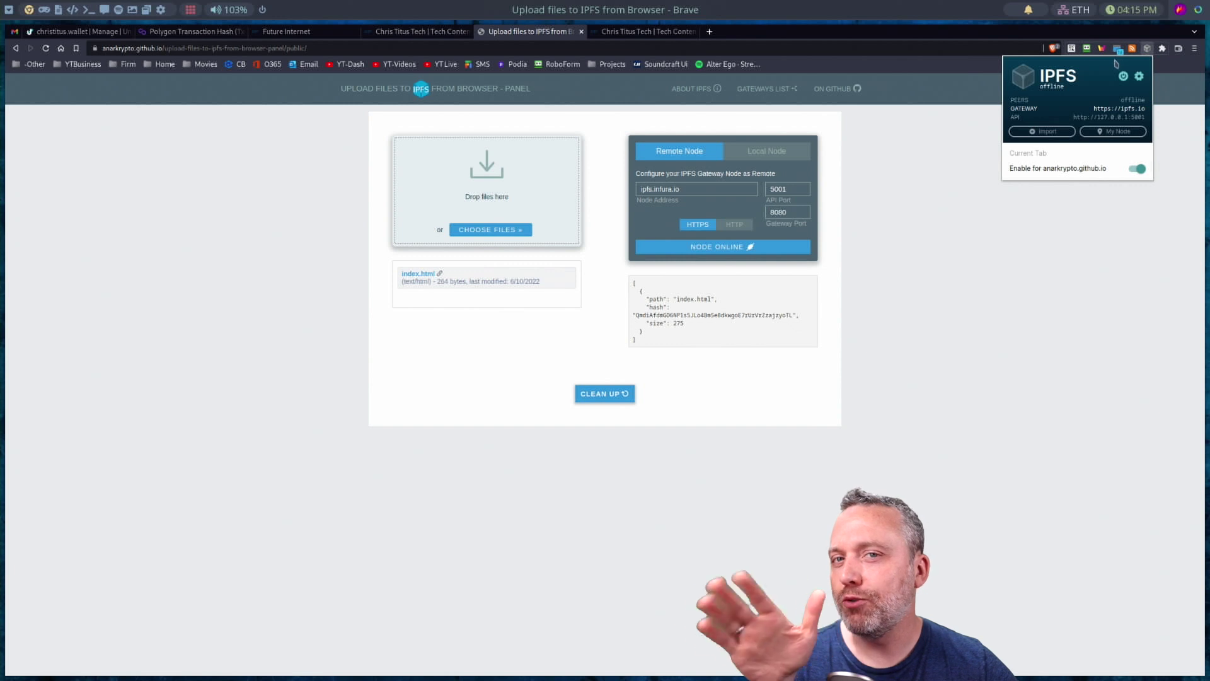
pyautogui.click(1029, 319)
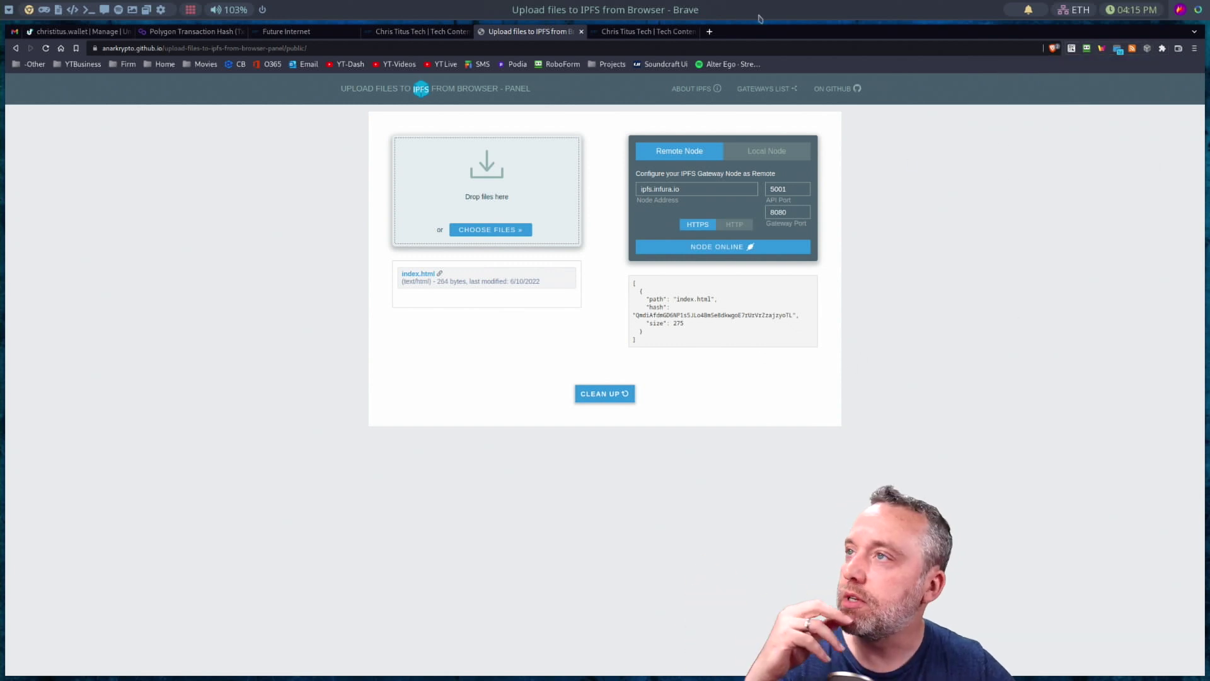
pyautogui.click(643, 32)
pyautogui.moveTo(674, 116)
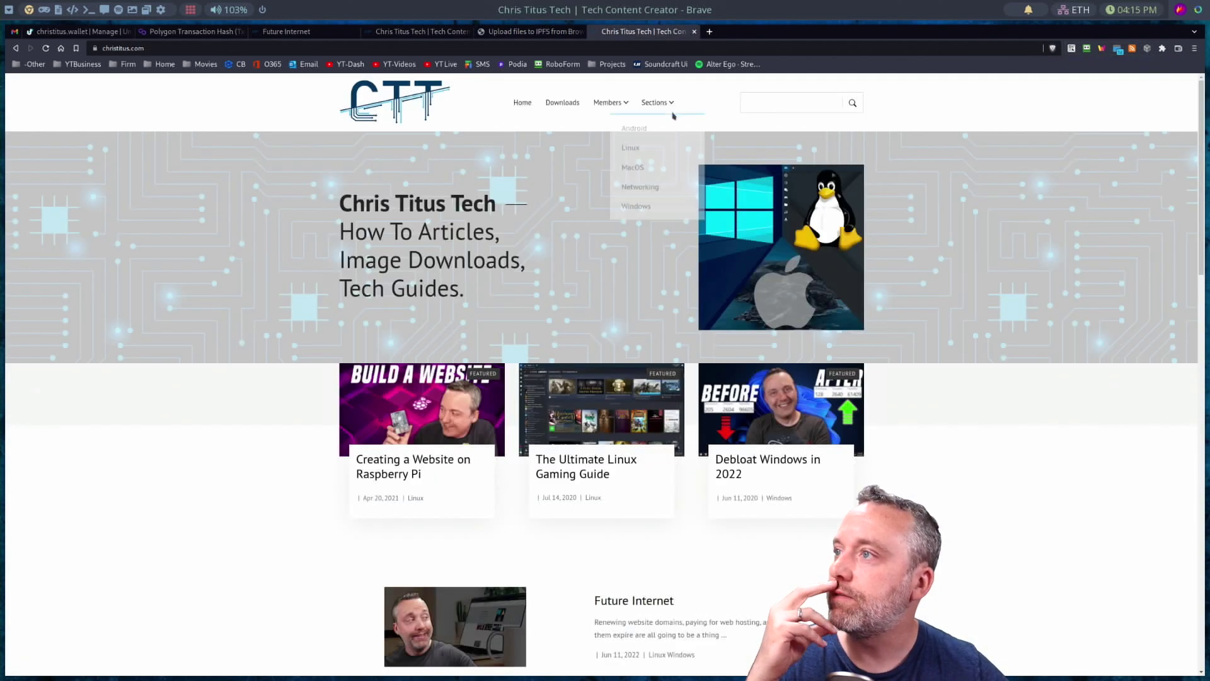
# - Enter the copied index.html hash as the .wallet domain's custom website IPFS hash and launch the website
pyautogui.click(287, 31)
pyautogui.click(79, 31)
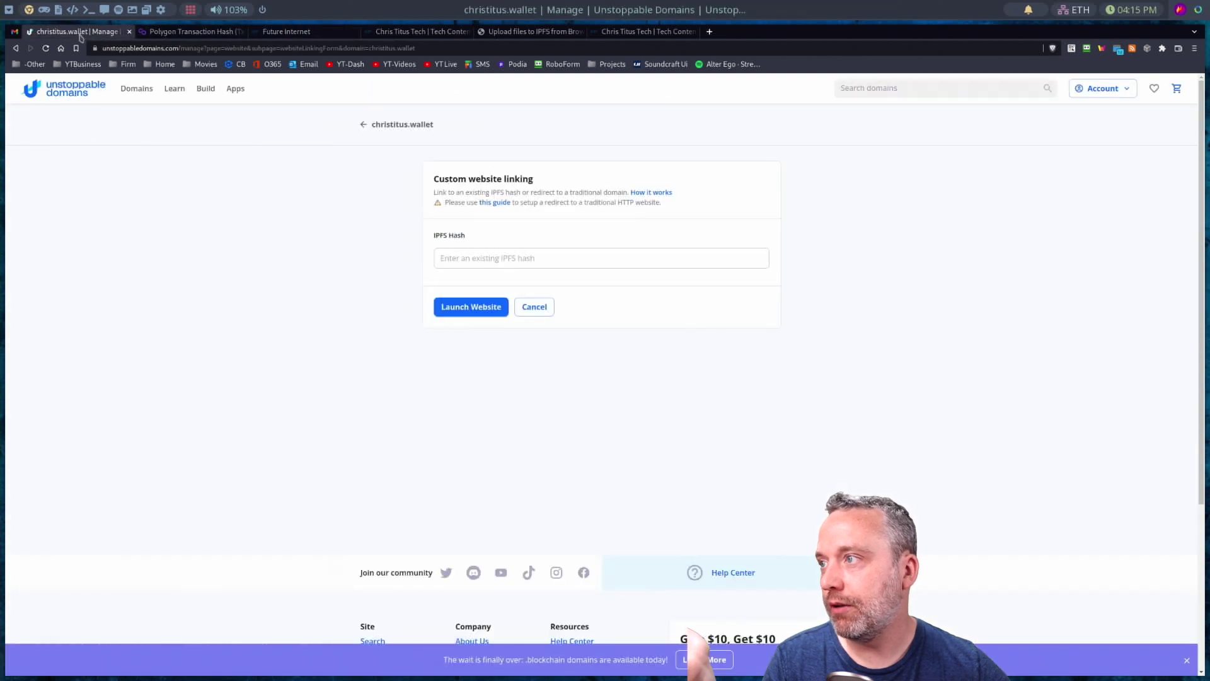
pyautogui.click(504, 254)
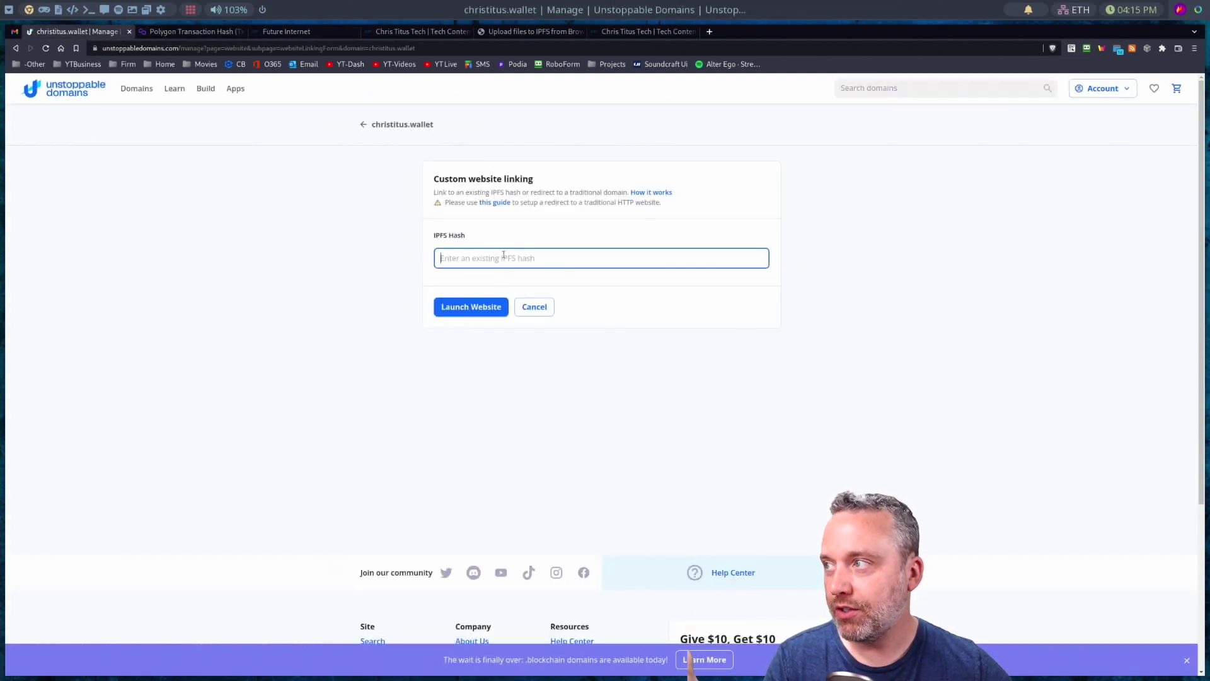
pyautogui.write('QmdiAfdmGD6NP1s5JLo4BmSe8dkwgoE7rUrVrZzajzyoTL')
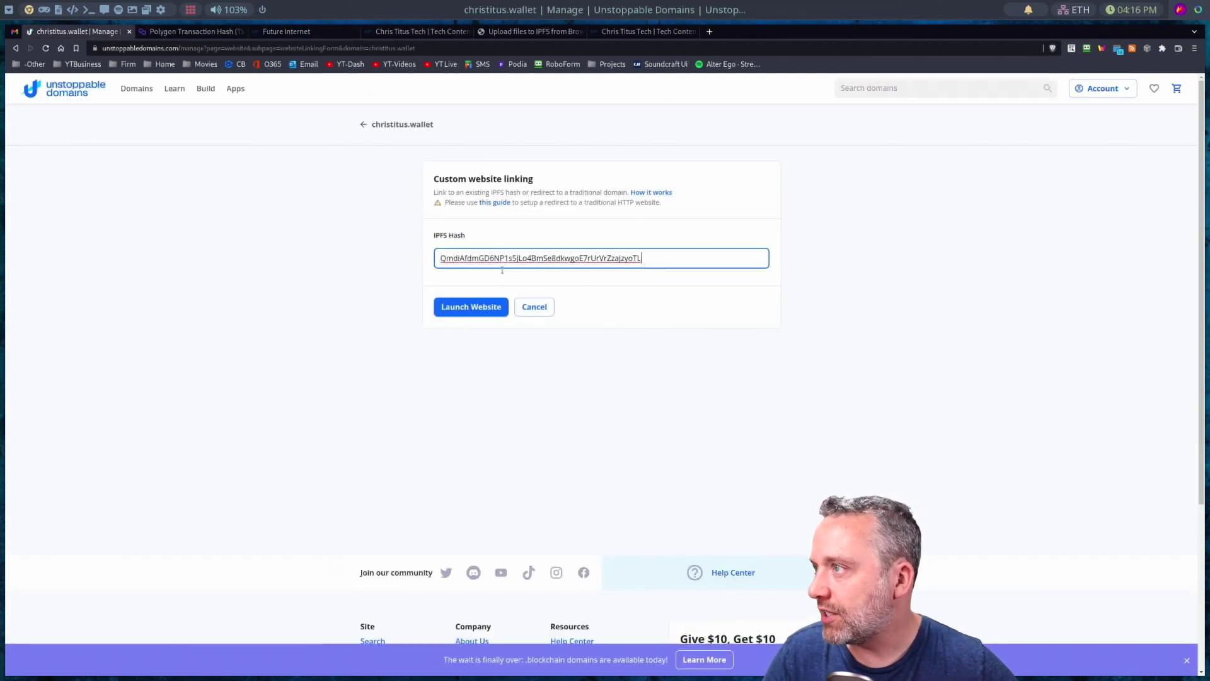
pyautogui.click(452, 307)
pyautogui.click(693, 473)
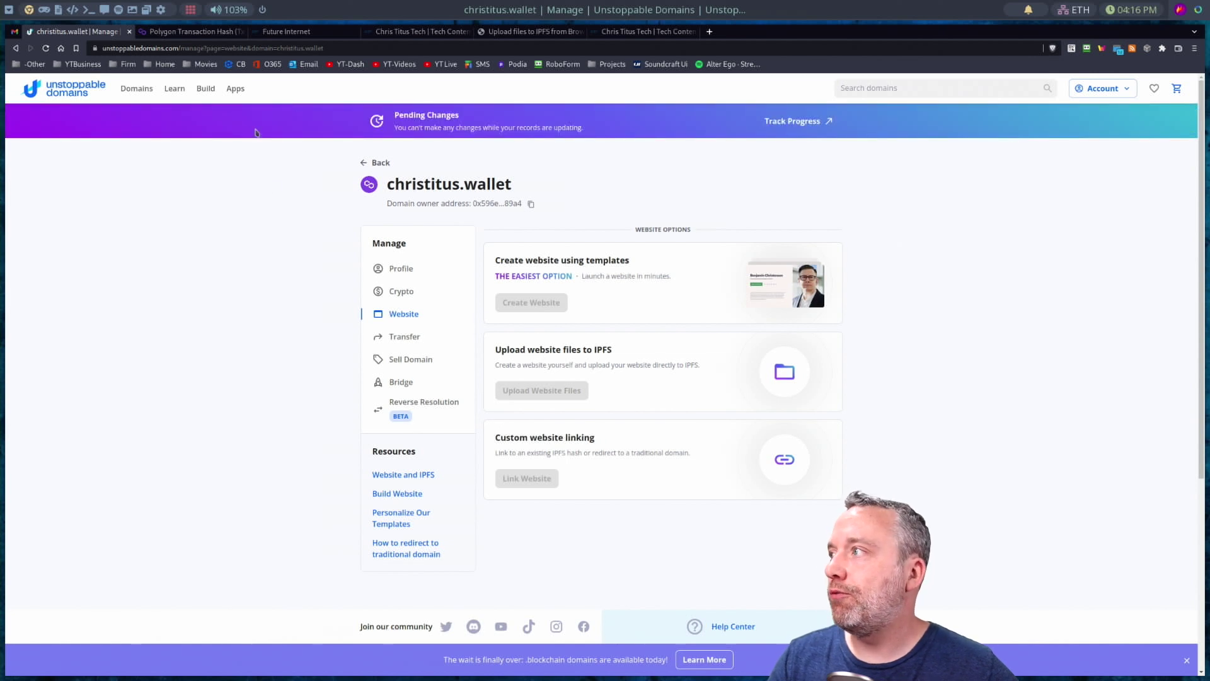
# - Check the .wallet domain's website options and pending changes, and return to the IPFS uploader's result for index.html
pyautogui.moveTo(412, 184); pyautogui.dragTo(512, 186)
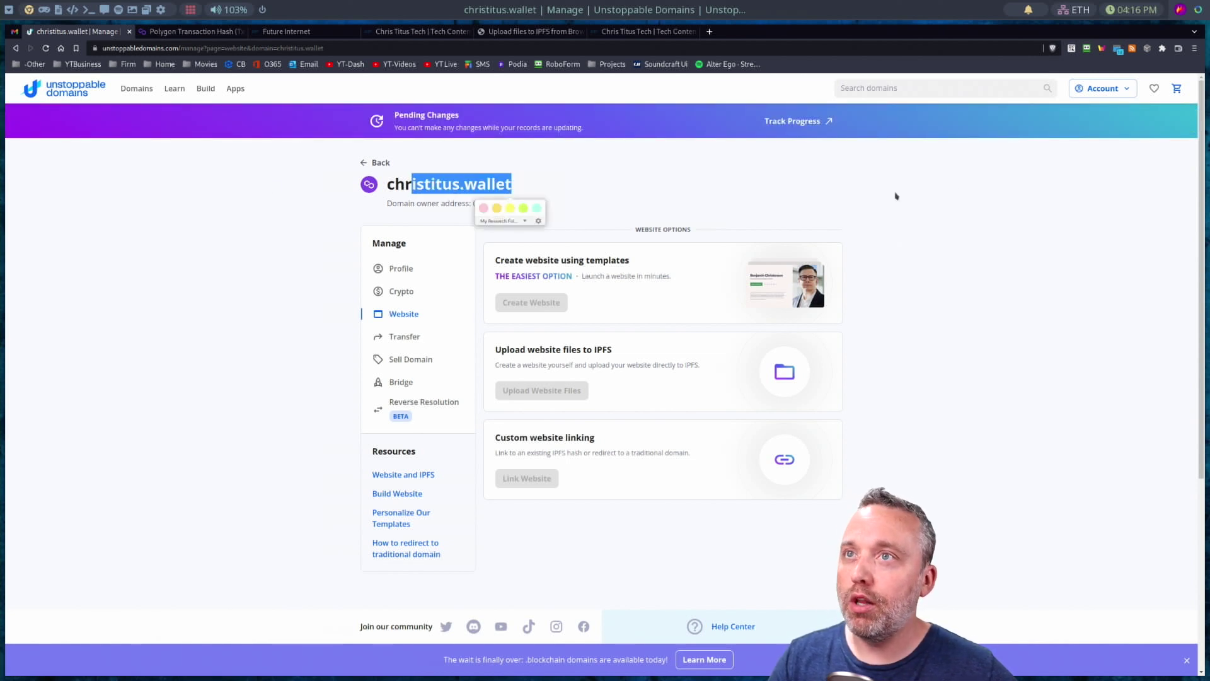
pyautogui.click(706, 228)
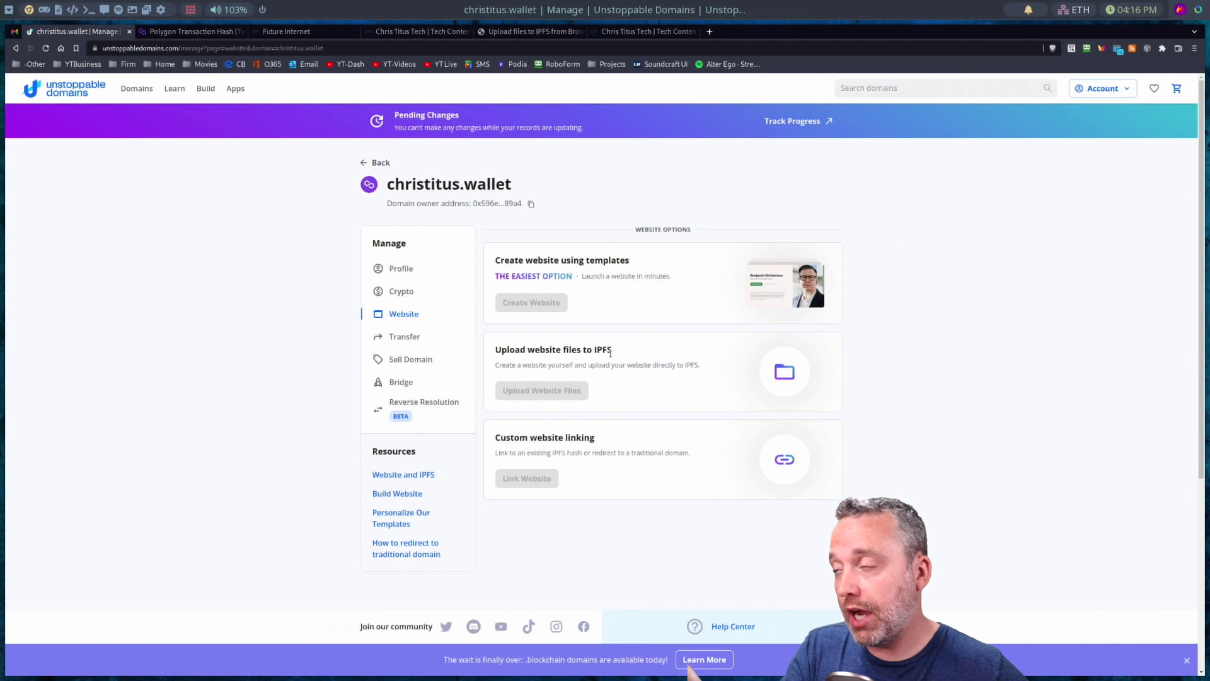
pyautogui.click(556, 31)
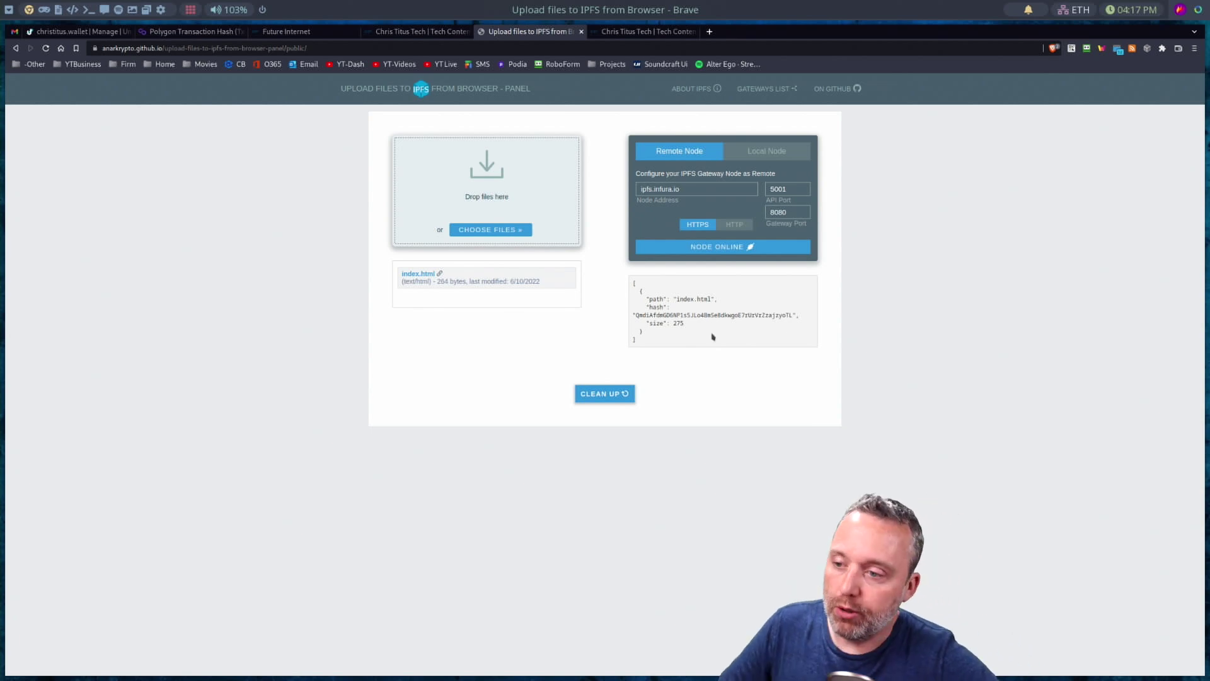
# - Switch to the terminal, print index.html from the 2022-projects folder and examine its HTML, especially the meta refresh redirect address
pyautogui.hotkey('ctrl', 'w')
pyautogui.hotkey('alt', 'F4')
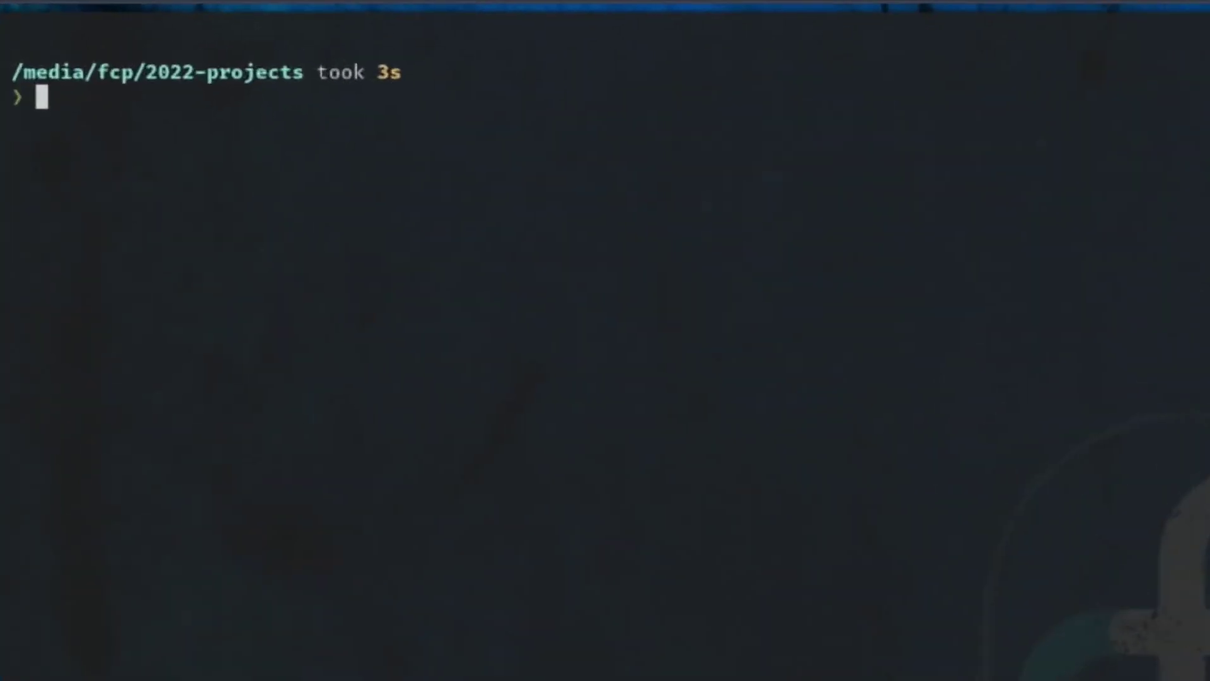
pyautogui.write('cat int')
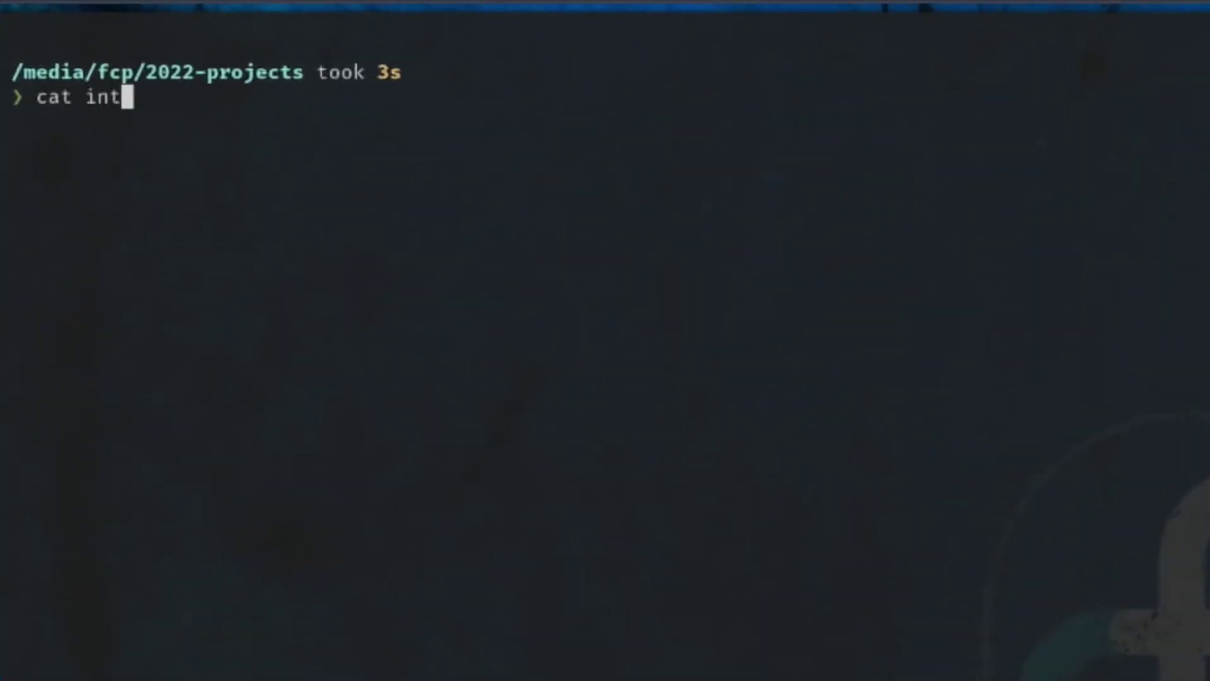
pyautogui.press('Tab')
pyautogui.press('Return')
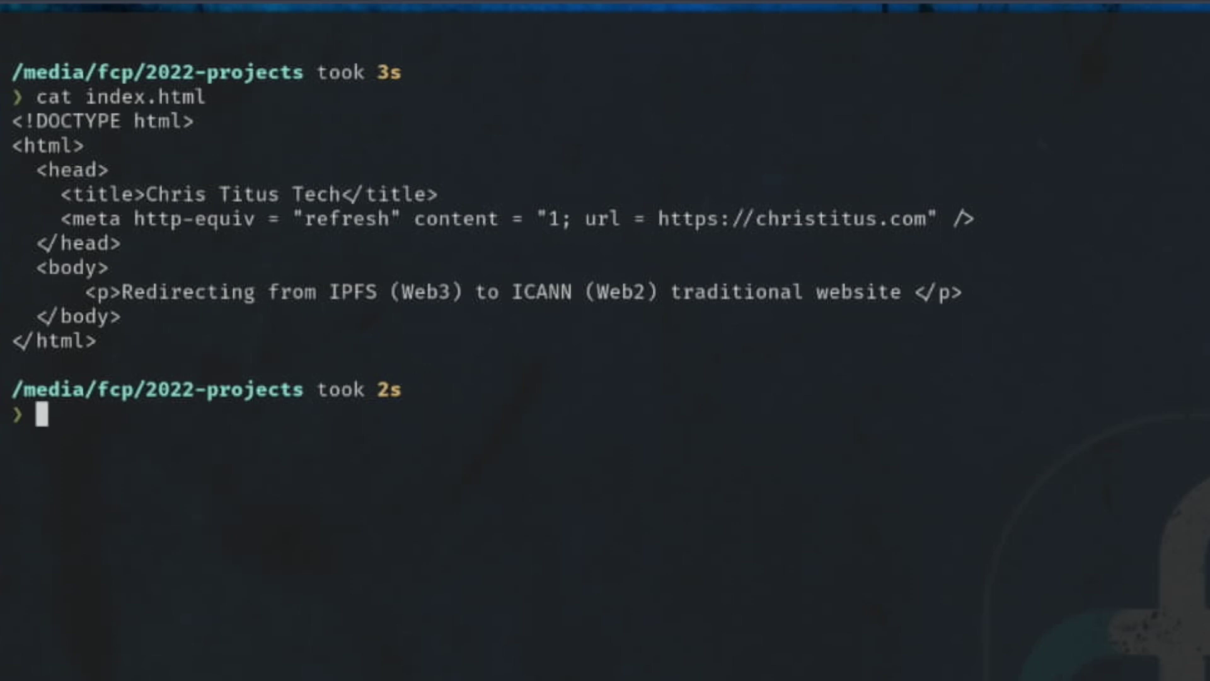
pyautogui.moveTo(14, 117); pyautogui.dragTo(242, 240)
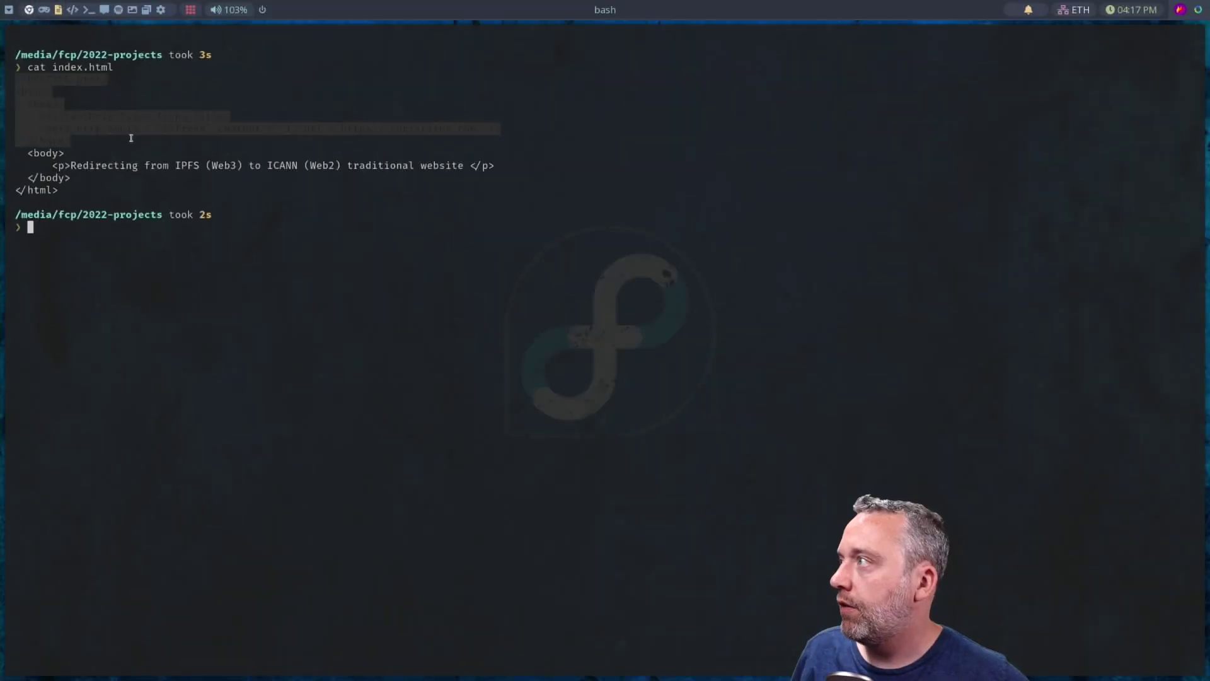
pyautogui.moveTo(131, 138); pyautogui.dragTo(113, 195)
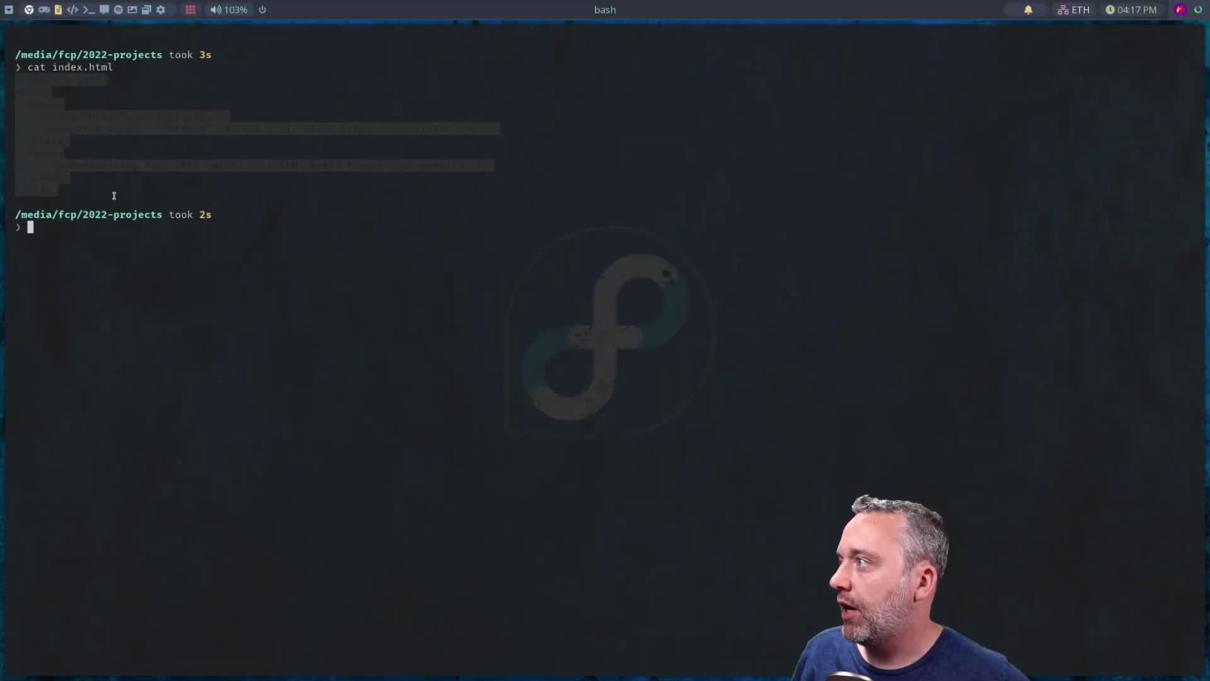
pyautogui.click(117, 193)
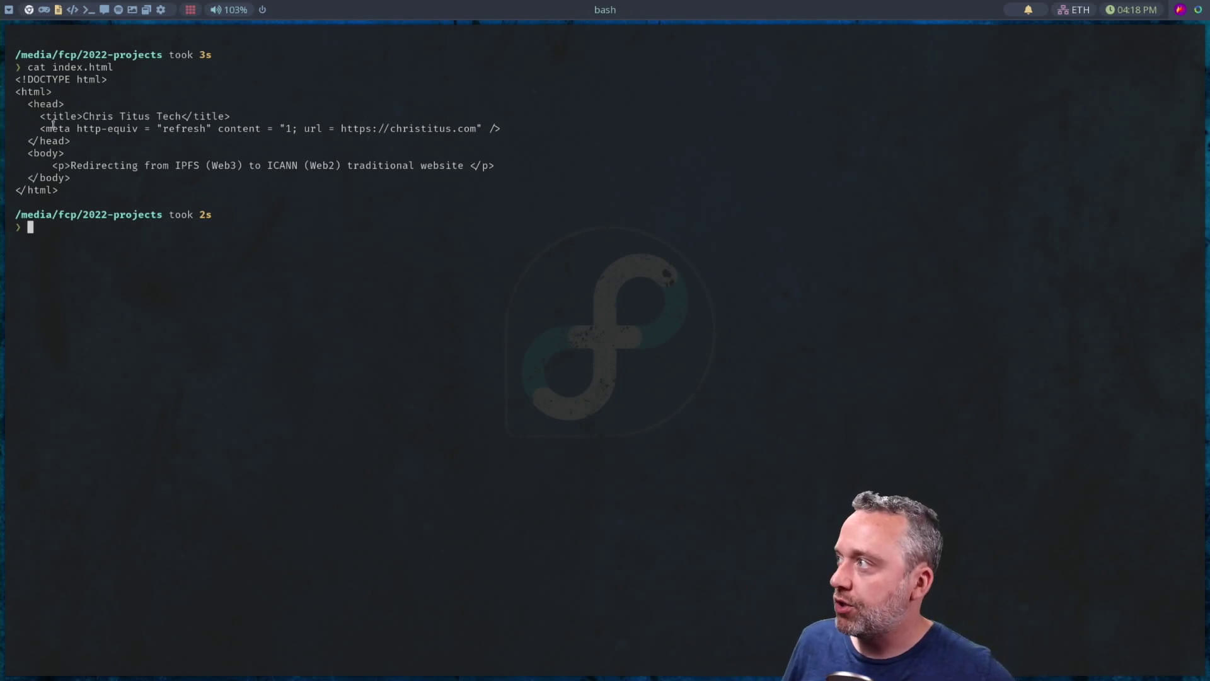
pyautogui.moveTo(375, 118); pyautogui.dragTo(463, 129)
pyautogui.click(482, 128)
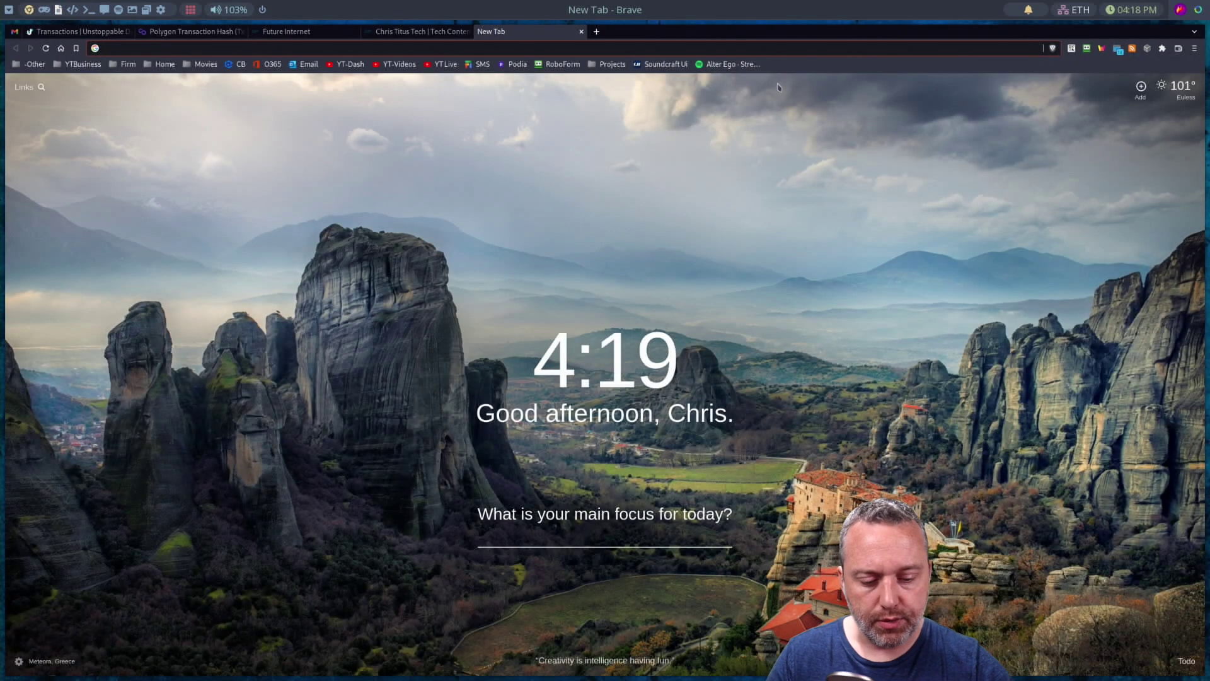
# - Load the owner's .crypto domain over https in a new browser tab to test its redirect
pyautogui.write('https:')
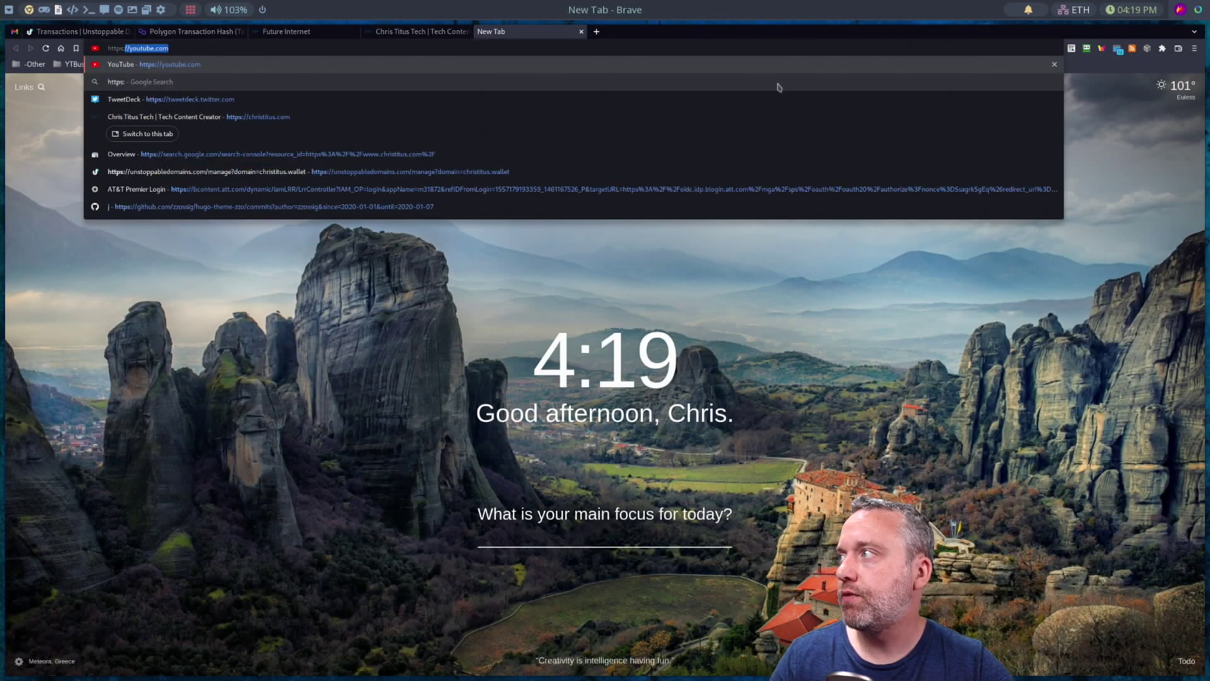
pyautogui.write('//christitu')
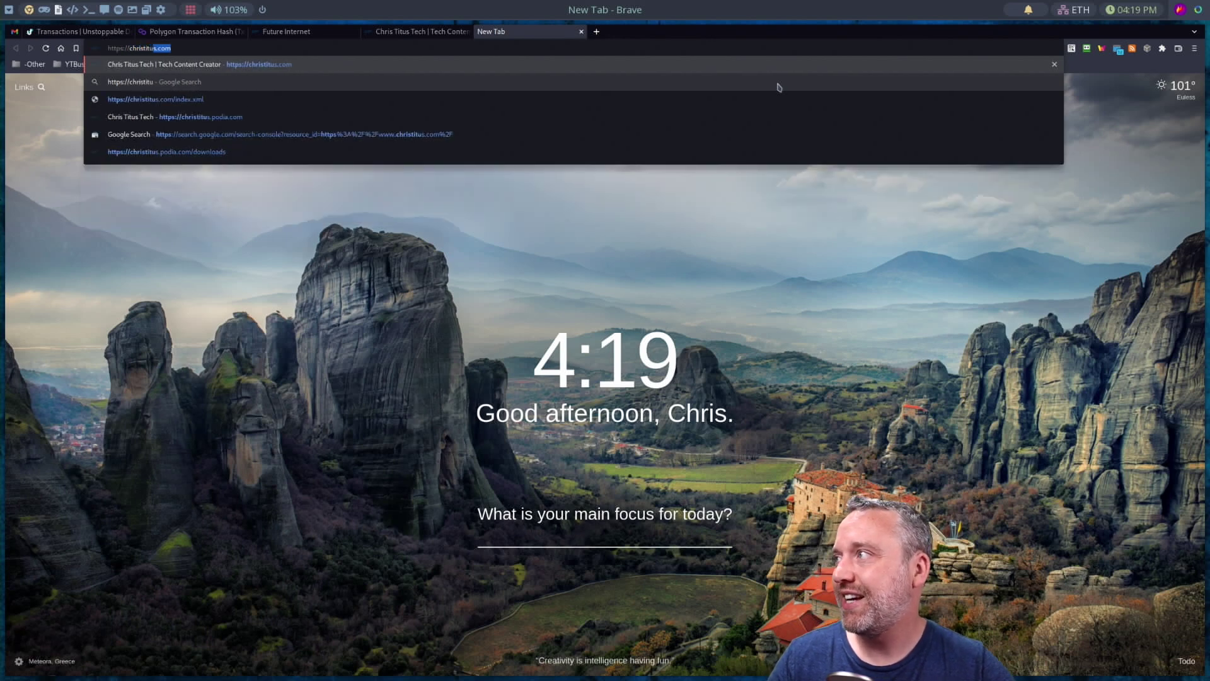
pyautogui.write('s.crypto')
pyautogui.press('Return')
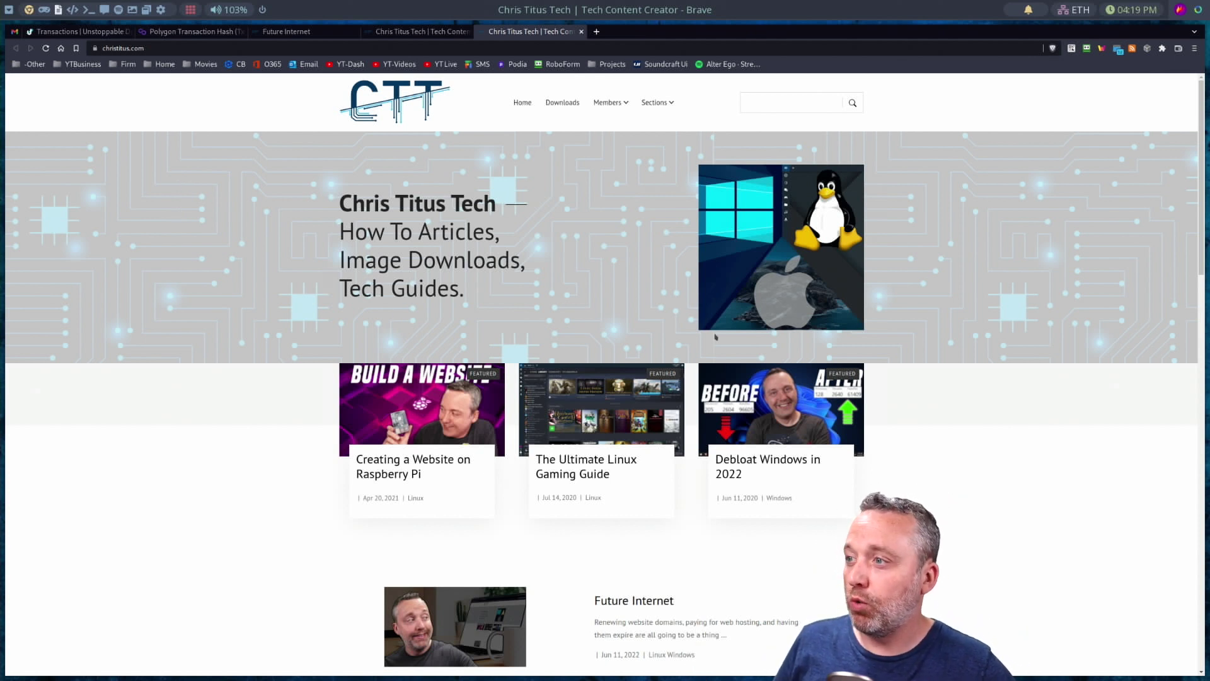
# - Open the Future Internet article on the website and read its section on improving IPFS in Brave Browser
pyautogui.scroll(-2, 409, 465)
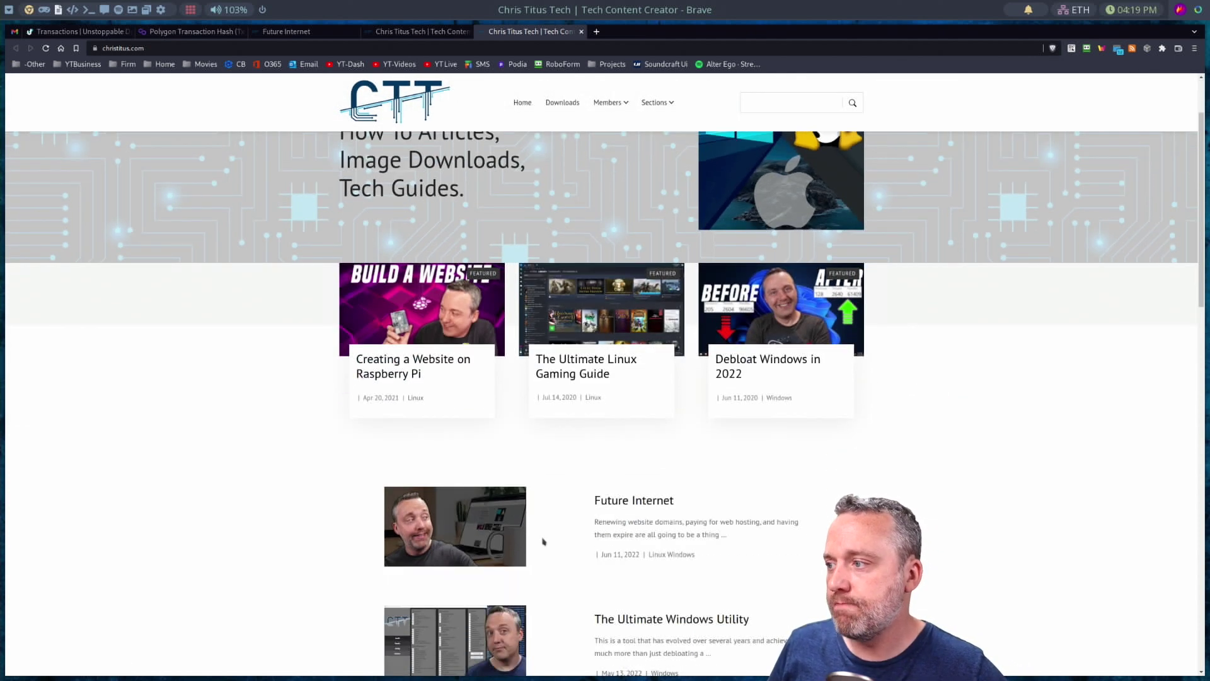
pyautogui.click(507, 529)
pyautogui.scroll(-8, 327, 315)
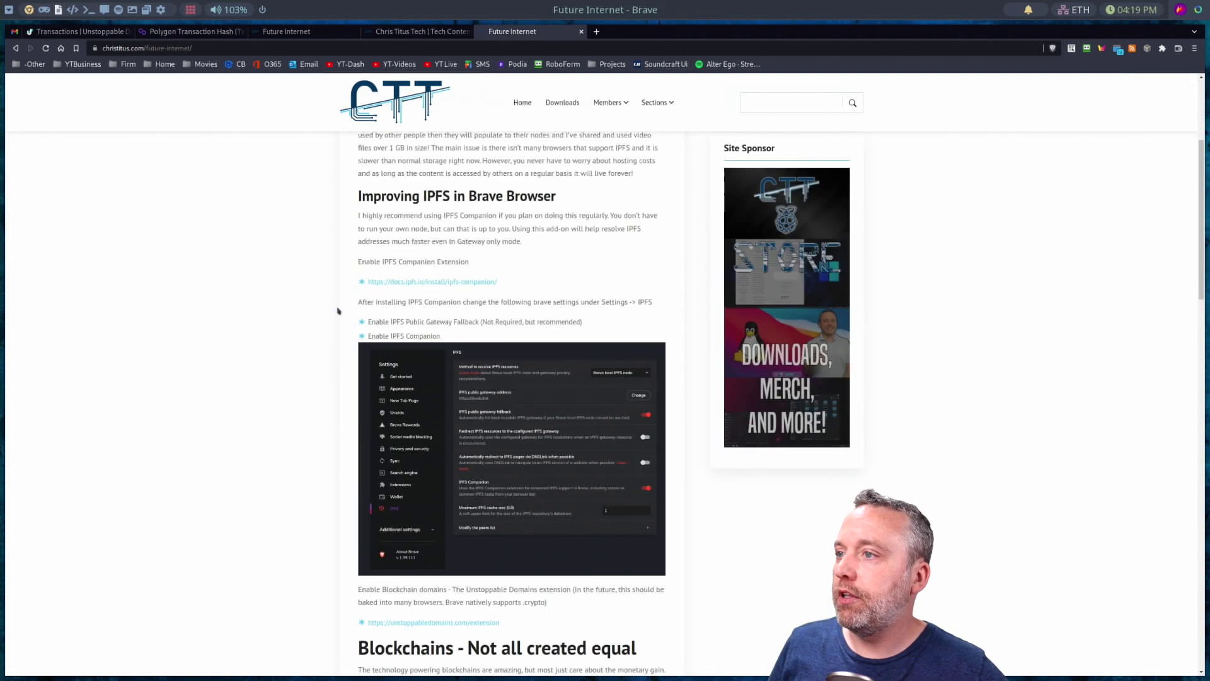